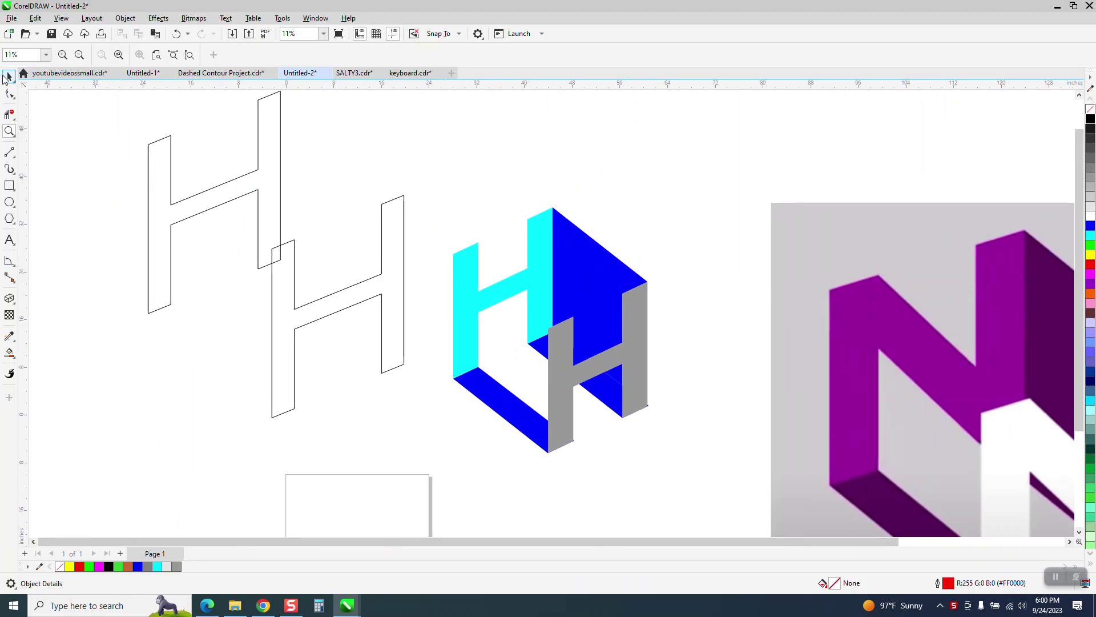
Check the available line tools and the object snapping options
left_click(9, 75)
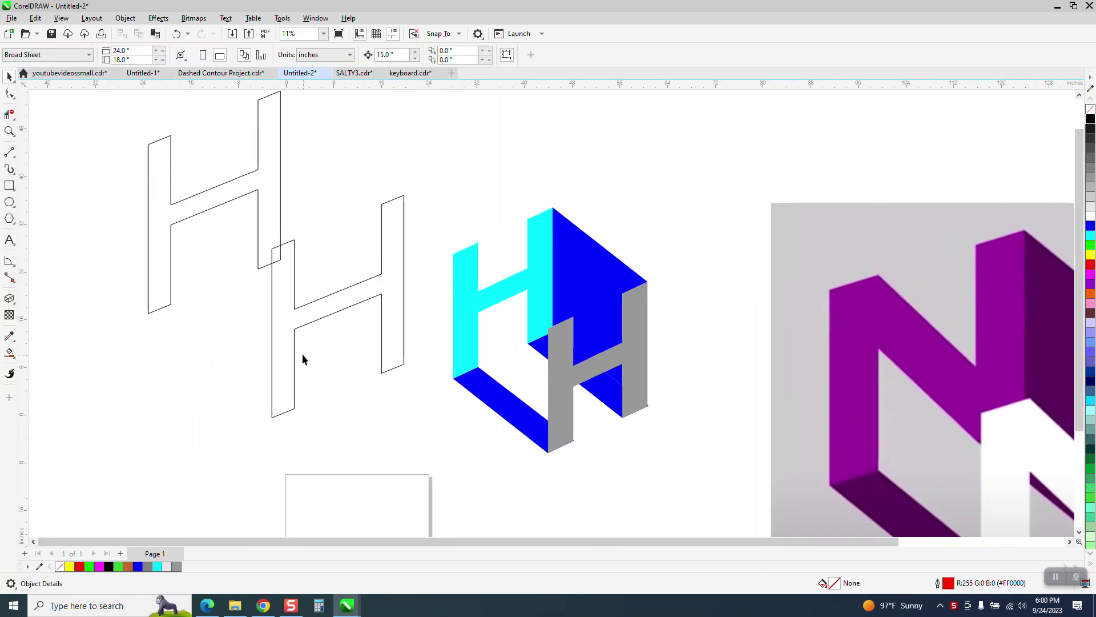
left_click(13, 157)
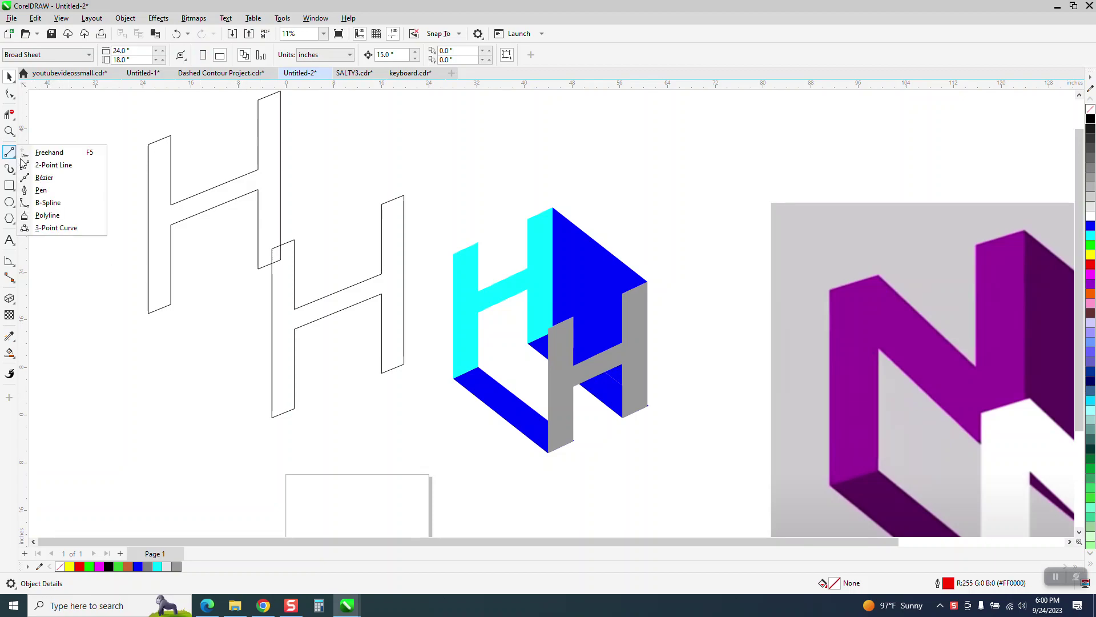
left_click(310, 132)
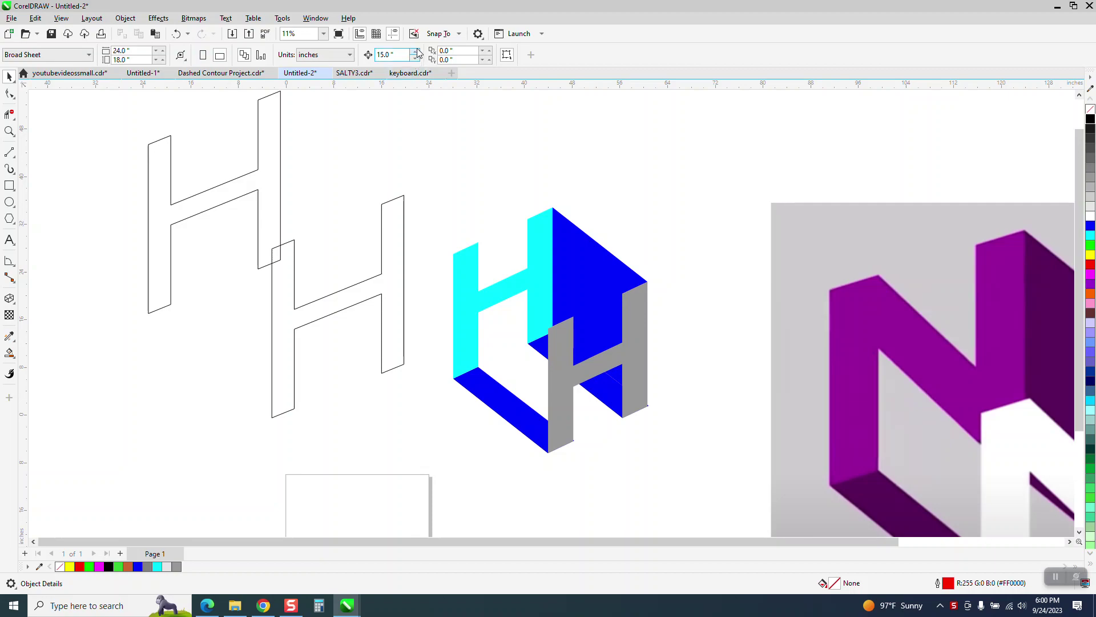
left_click(459, 35)
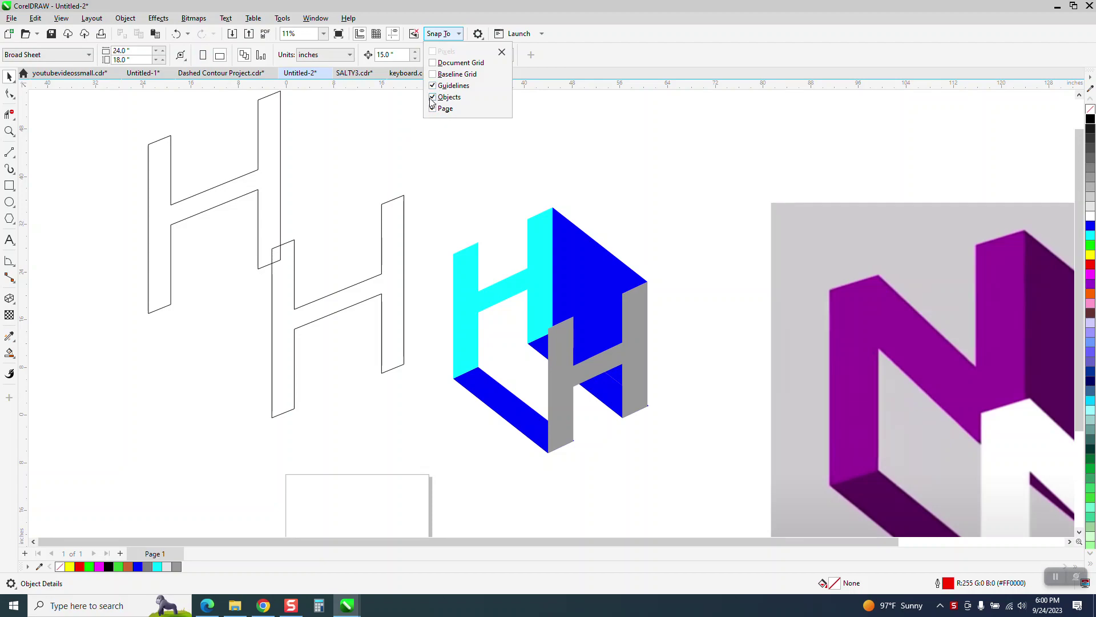
left_click(306, 154)
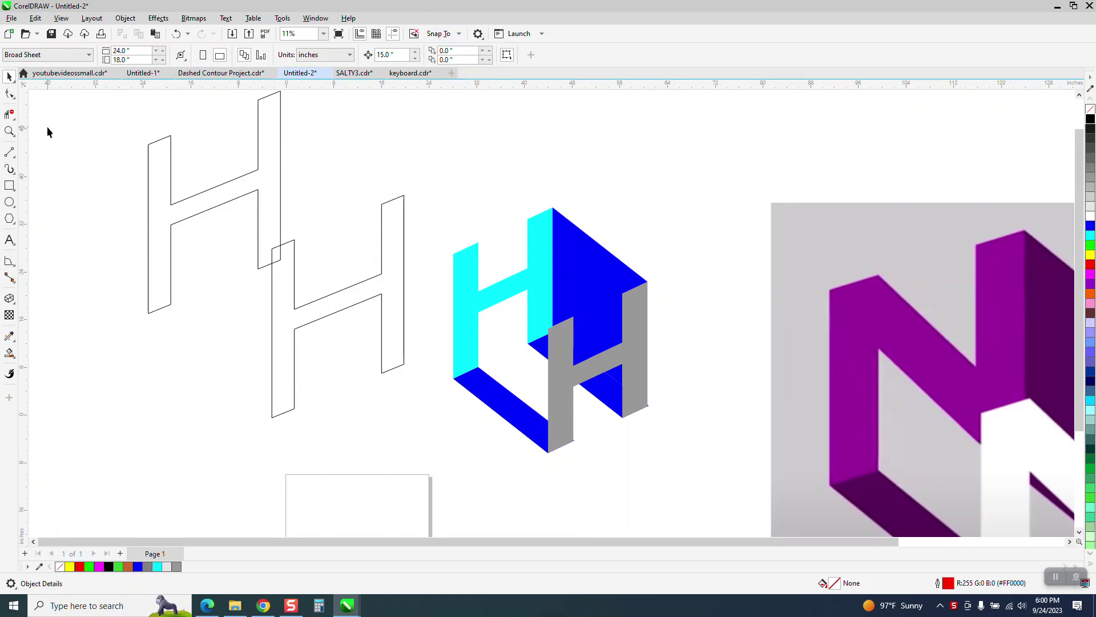
left_click(12, 155)
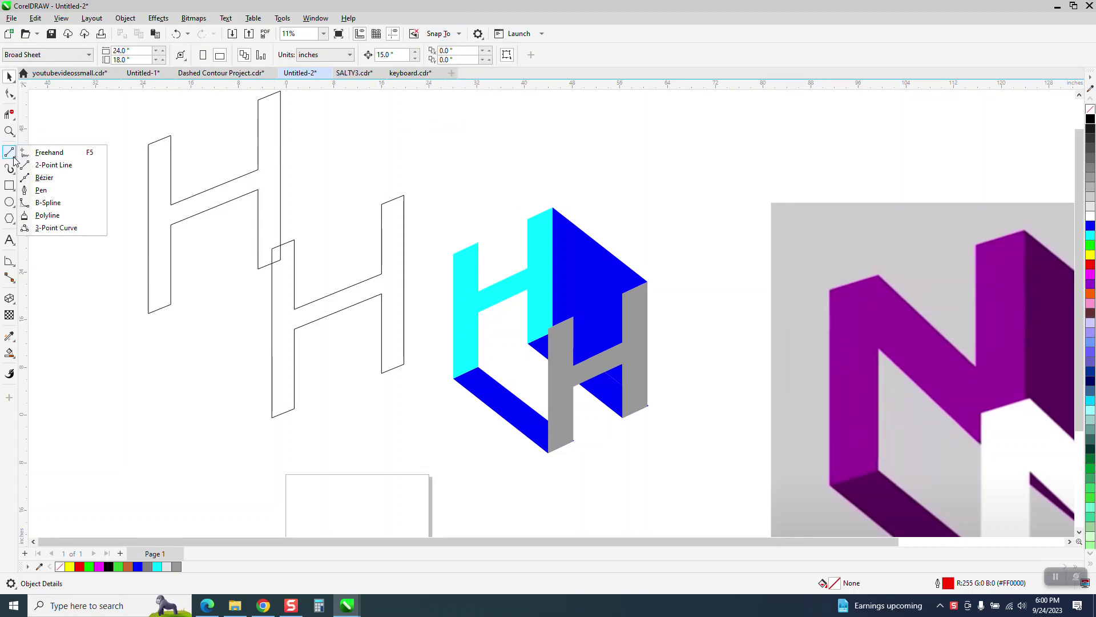
left_click(49, 164)
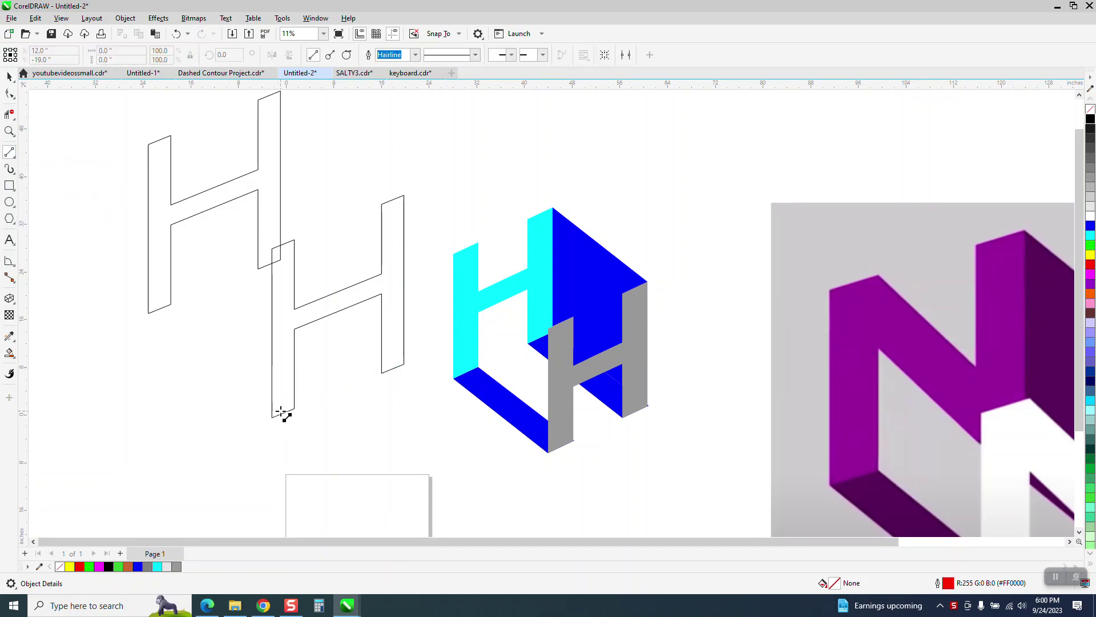
scroll(274, 311, "down", 2)
key("space")
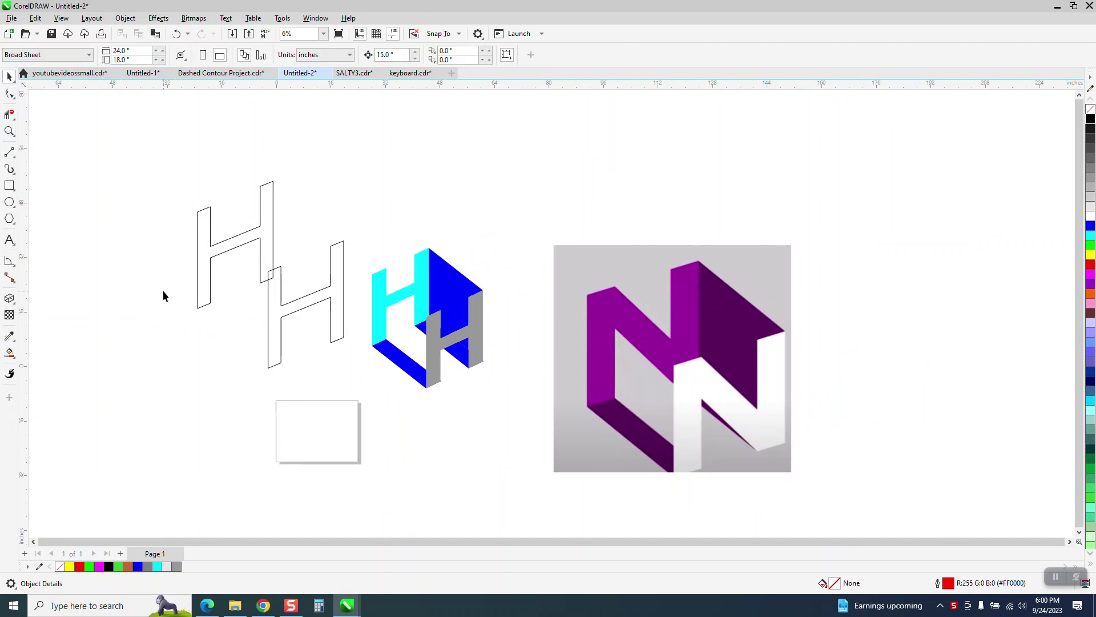
Add the letter H as 3,000 pt Arial text to the left of the page
left_click(9, 240)
left_click(141, 365)
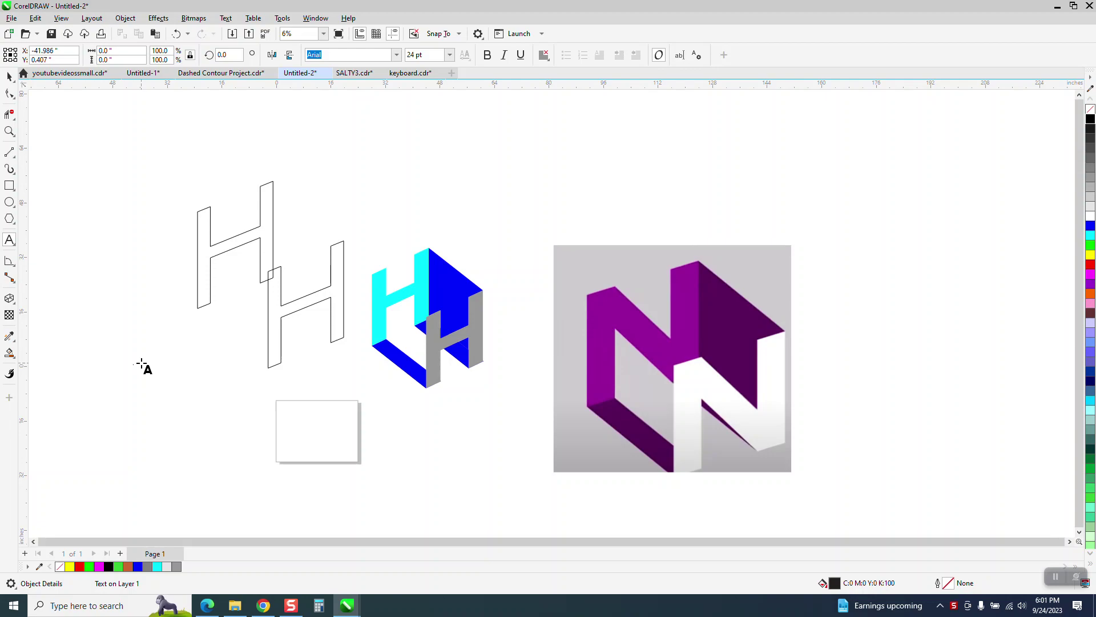
type("H")
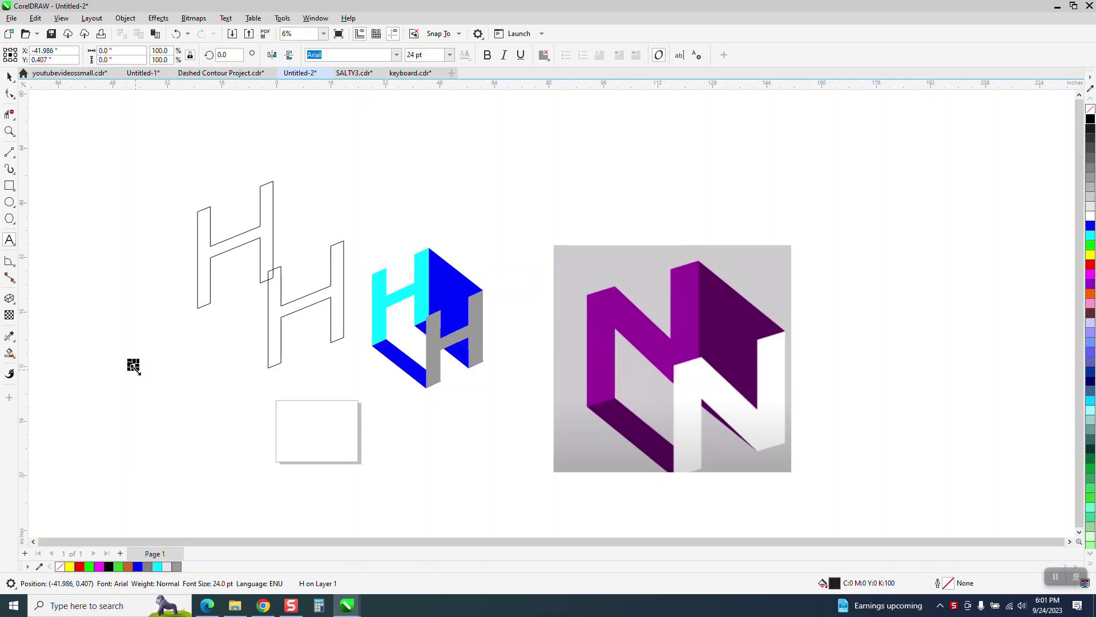
Remove the fill from the new letter H and give it a black hairline outline
left_click(1091, 110)
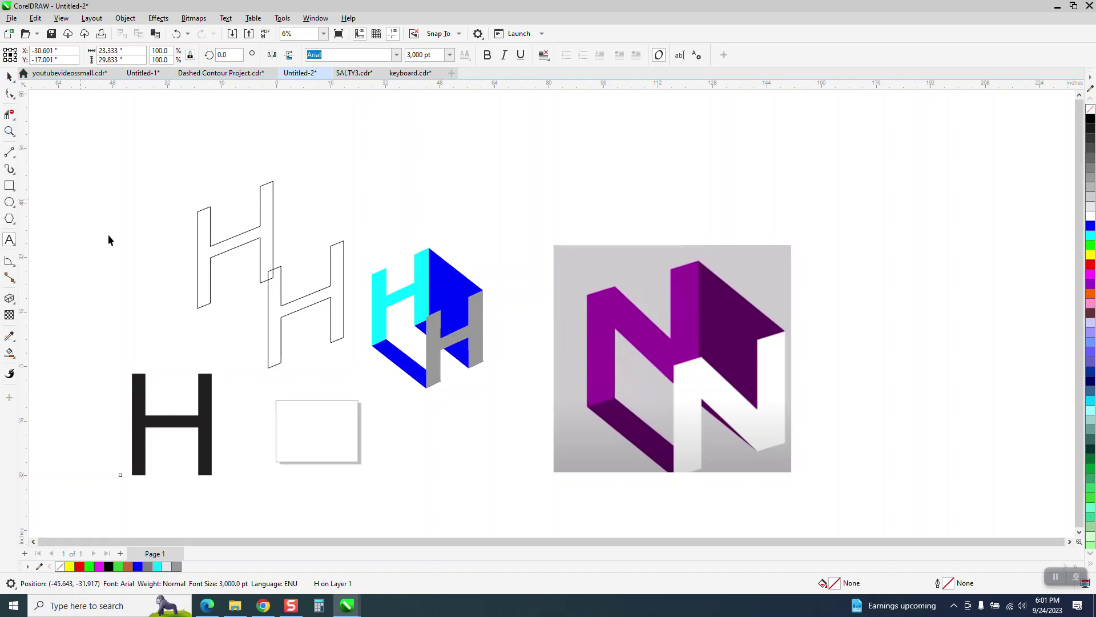
key("ctrl+space")
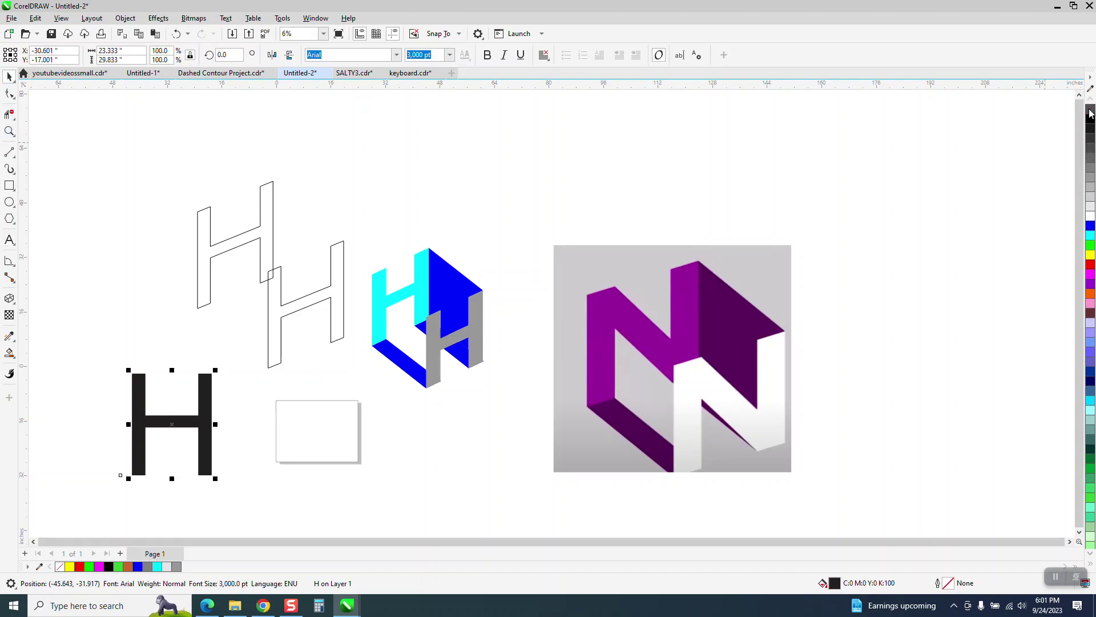
left_click(1090, 111)
right_click(1090, 119)
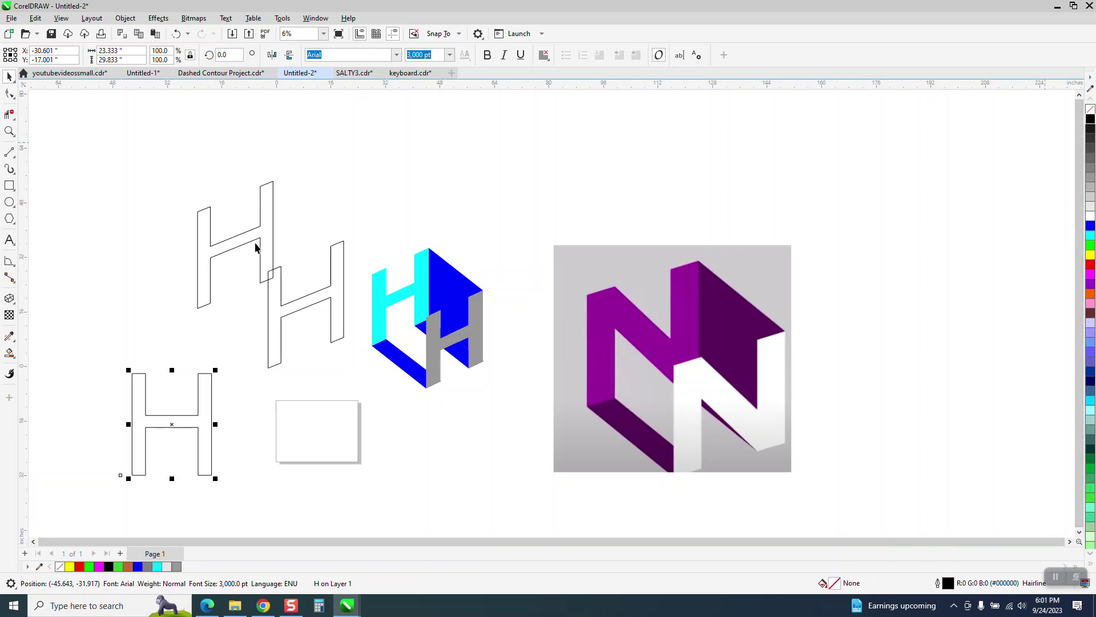
Convert the two skewed H letters above the page to curves
left_click(14, 160)
left_click(53, 162)
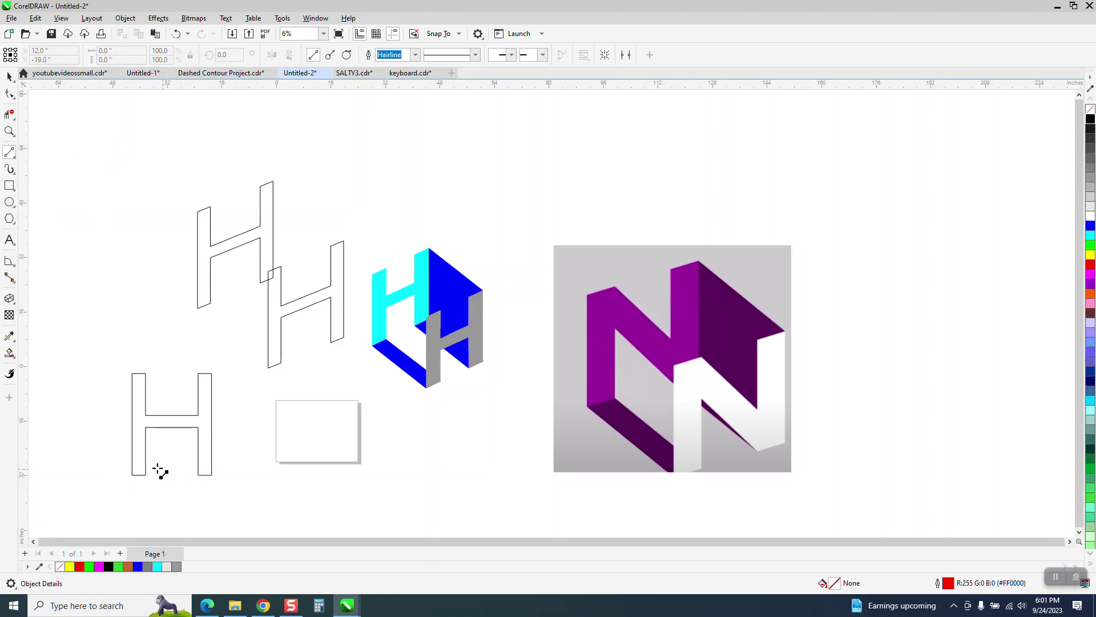
left_click(10, 133)
left_click_drag(189, 159, 482, 416)
left_click(8, 76)
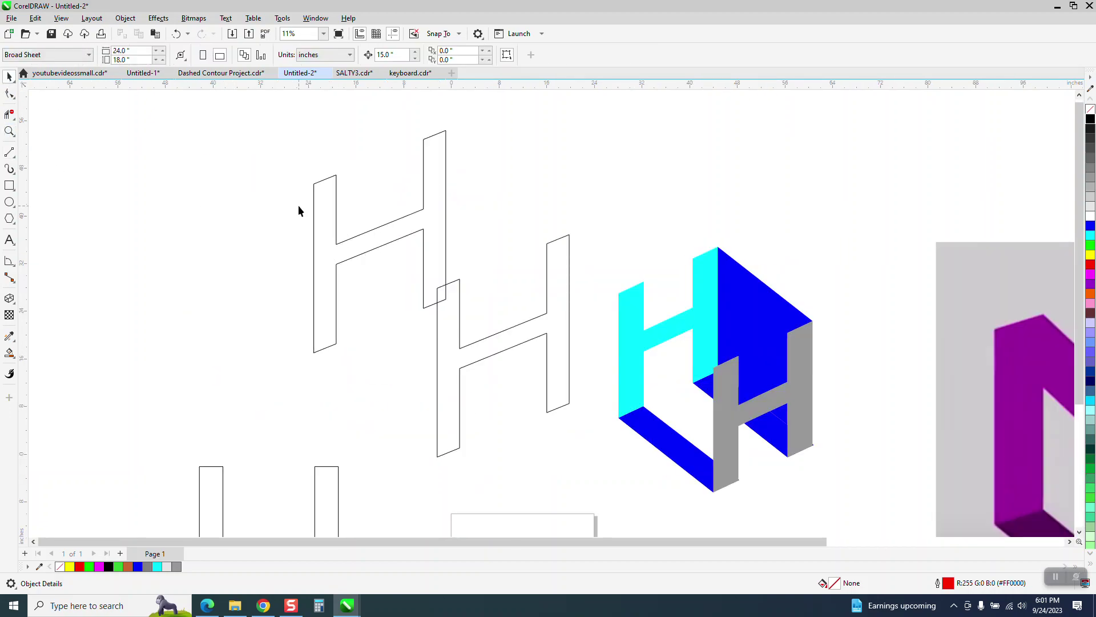
left_click(404, 237)
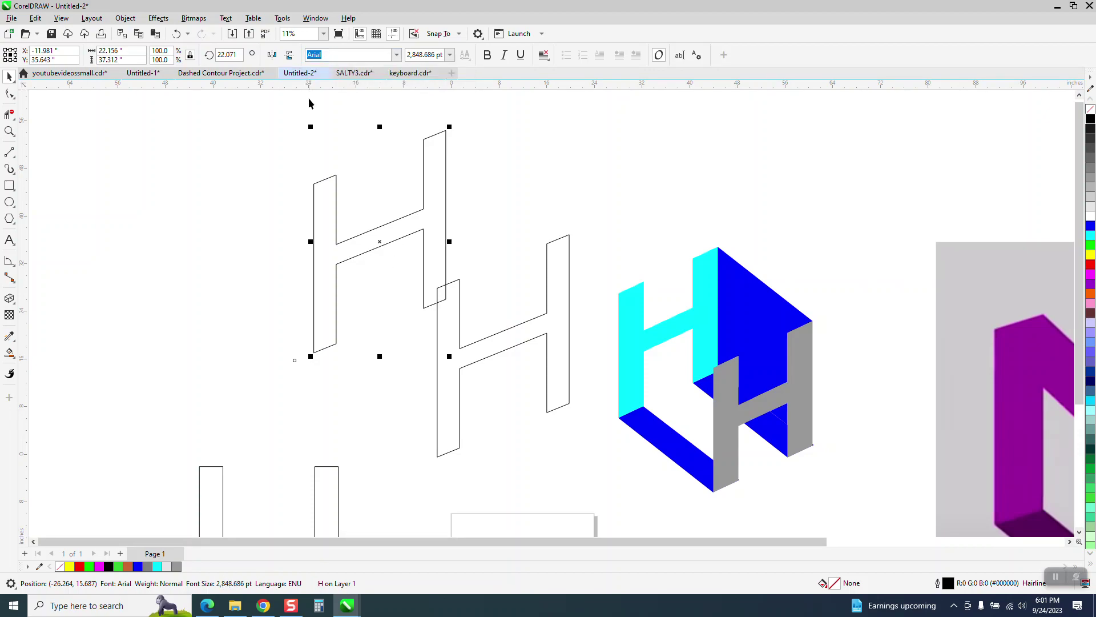
scroll(305, 125, "down", 1)
left_click_drag(352, 240, 520, 389)
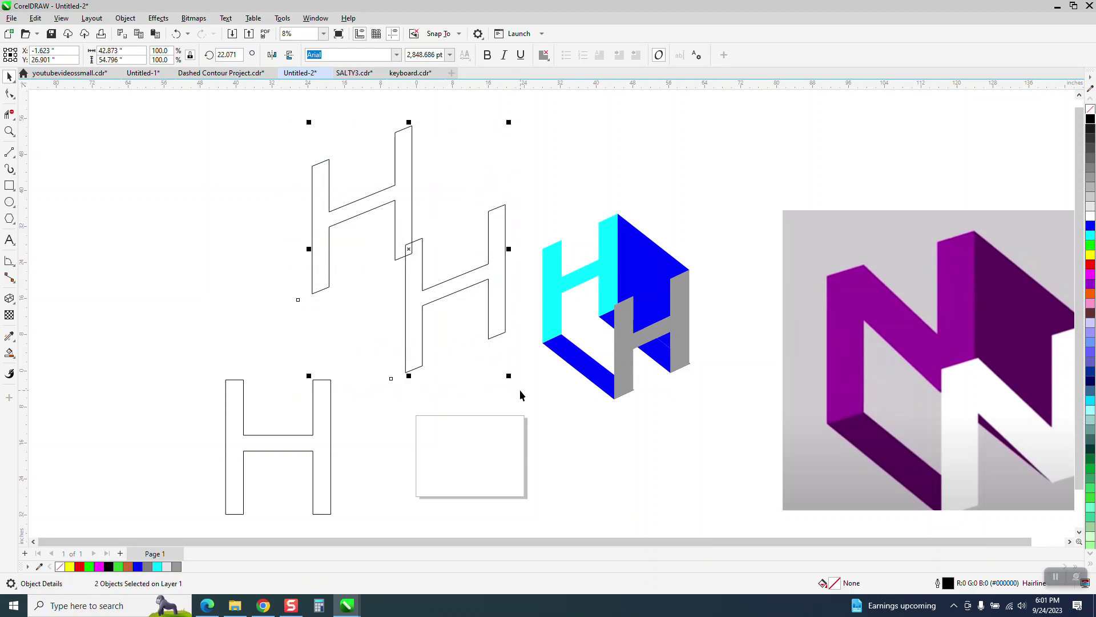
left_click(125, 19)
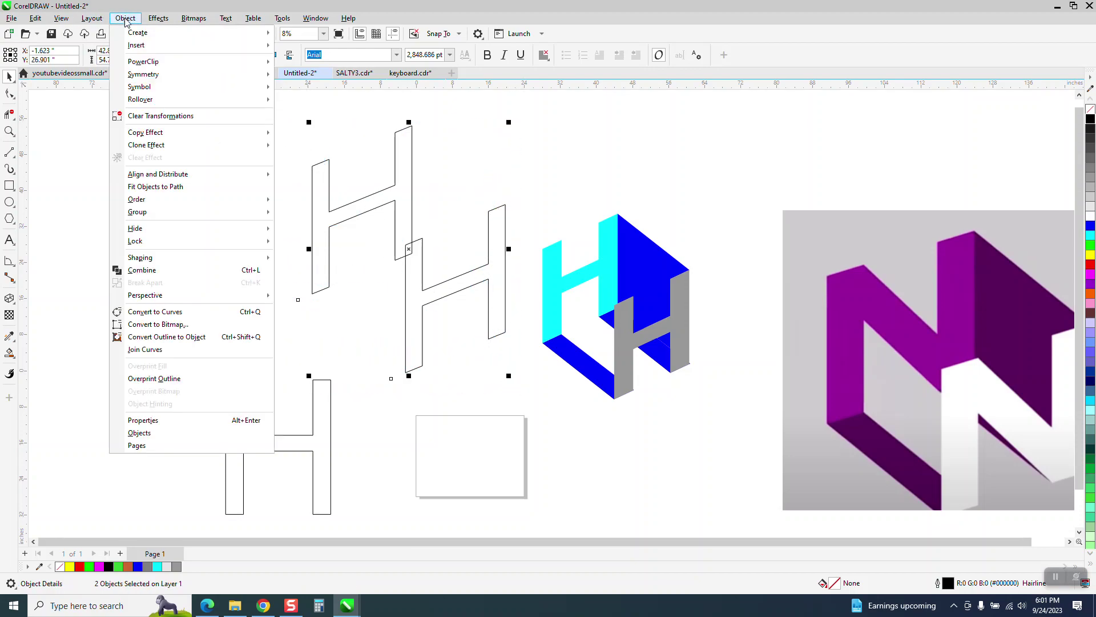
left_click(182, 312)
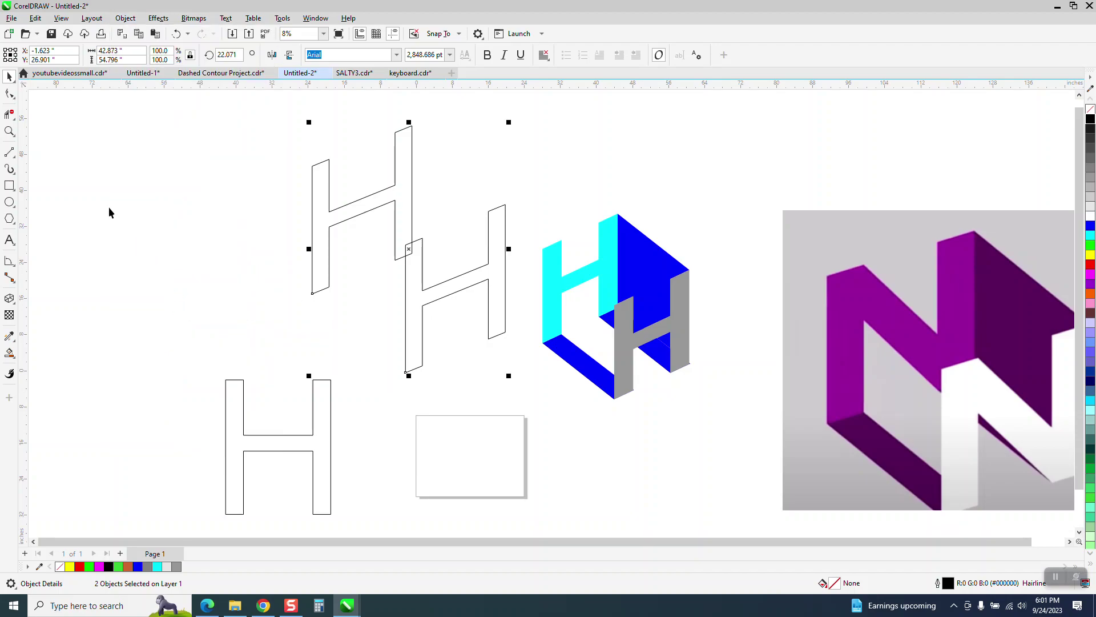
Connect the bottom corners of the two skewed H letters' left legs with two straight 2-point lines
left_click(13, 162)
left_click(54, 164)
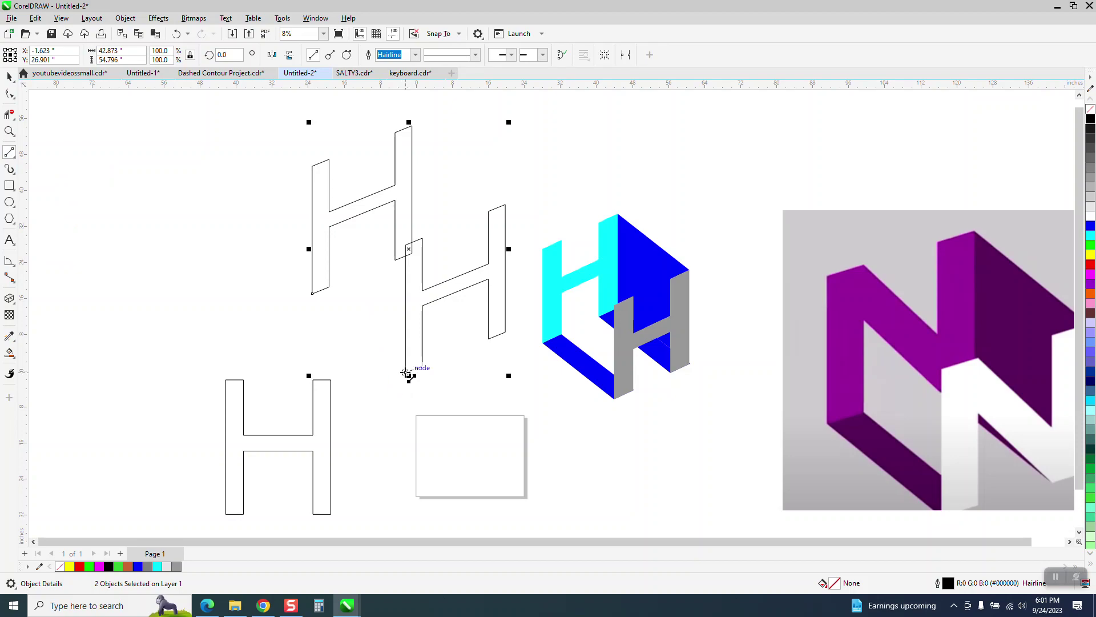
left_click_drag(406, 372, 312, 293)
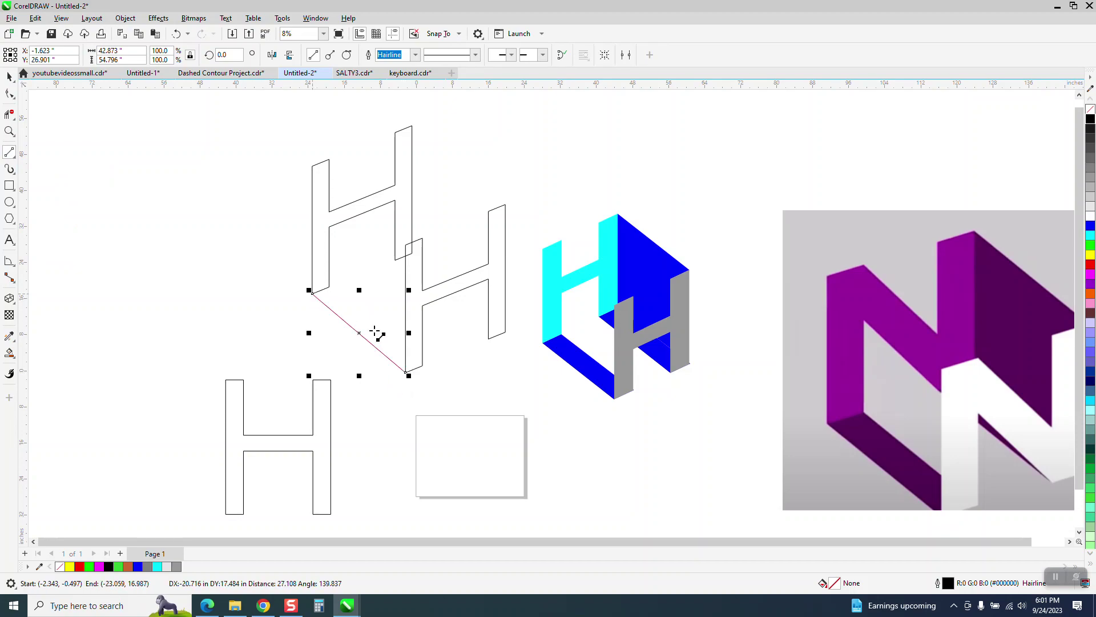
left_click_drag(423, 364, 329, 288)
Connect both bottom corners and the outer top corner of the two H letters' right legs with three 2-point lines
left_click_drag(489, 336, 395, 259)
key("ctrl+z")
left_click_drag(489, 339, 395, 259)
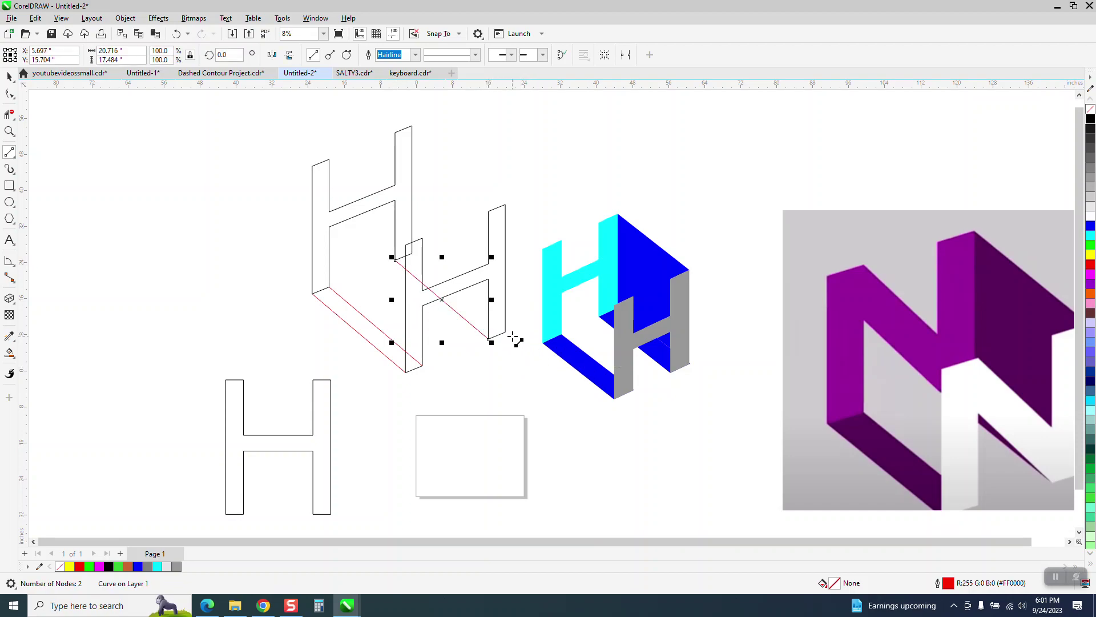
left_click_drag(506, 334, 409, 250)
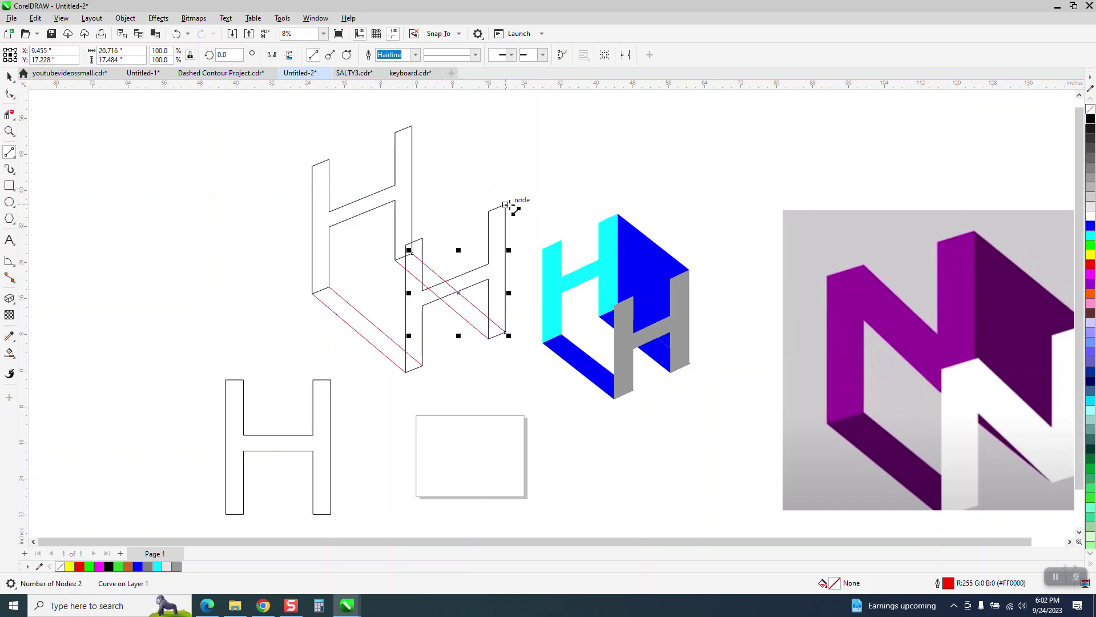
left_click_drag(506, 205, 411, 126)
scroll(354, 177, "down", 2)
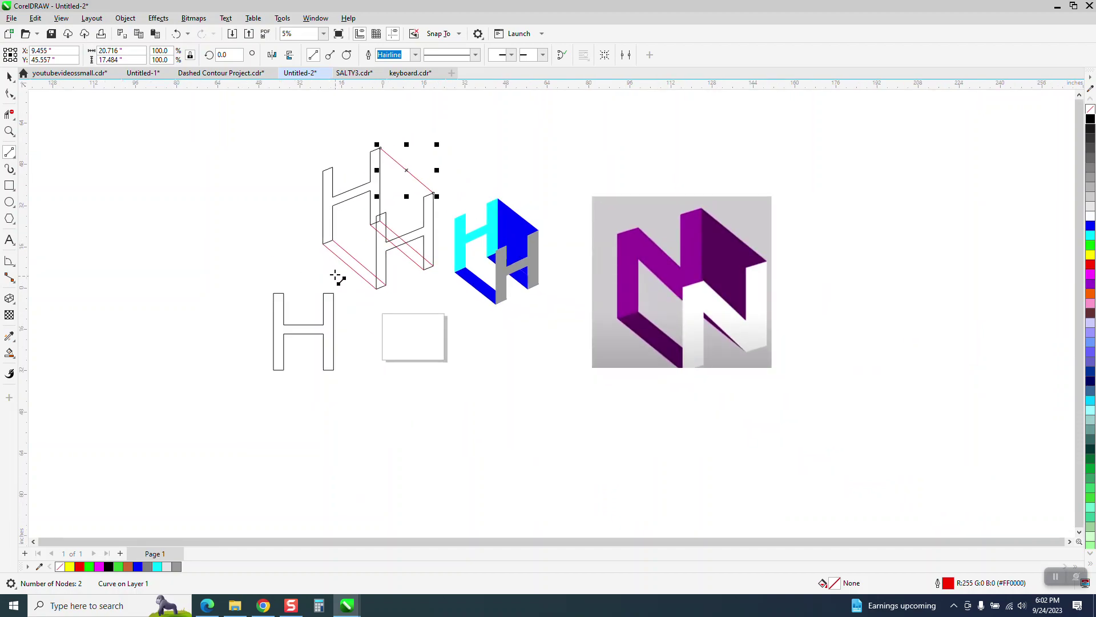
left_click(9, 76)
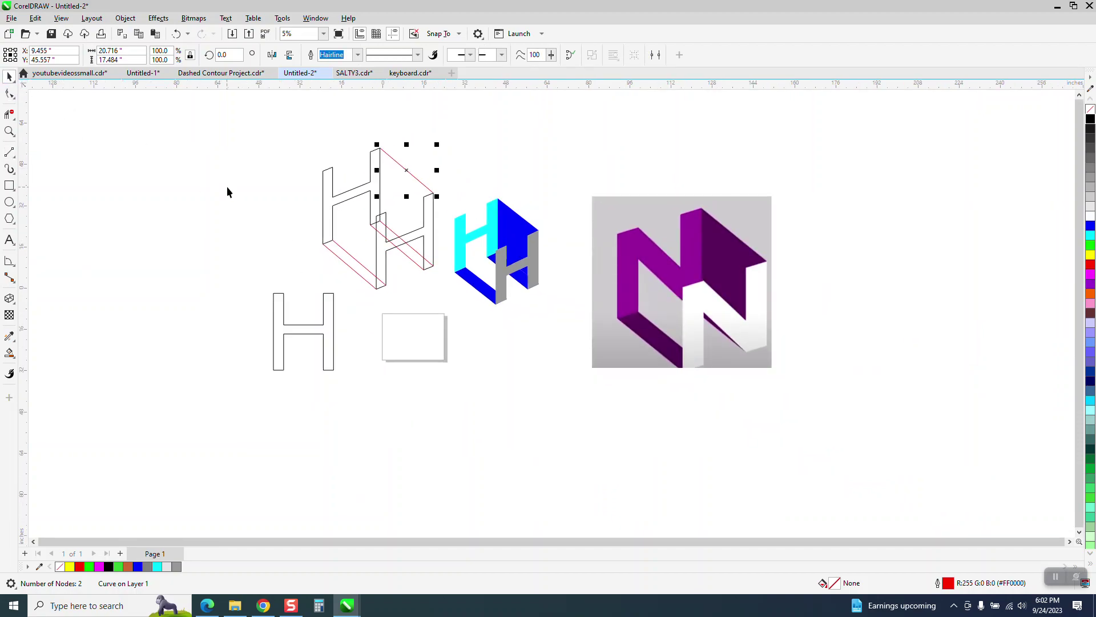
left_click(242, 224)
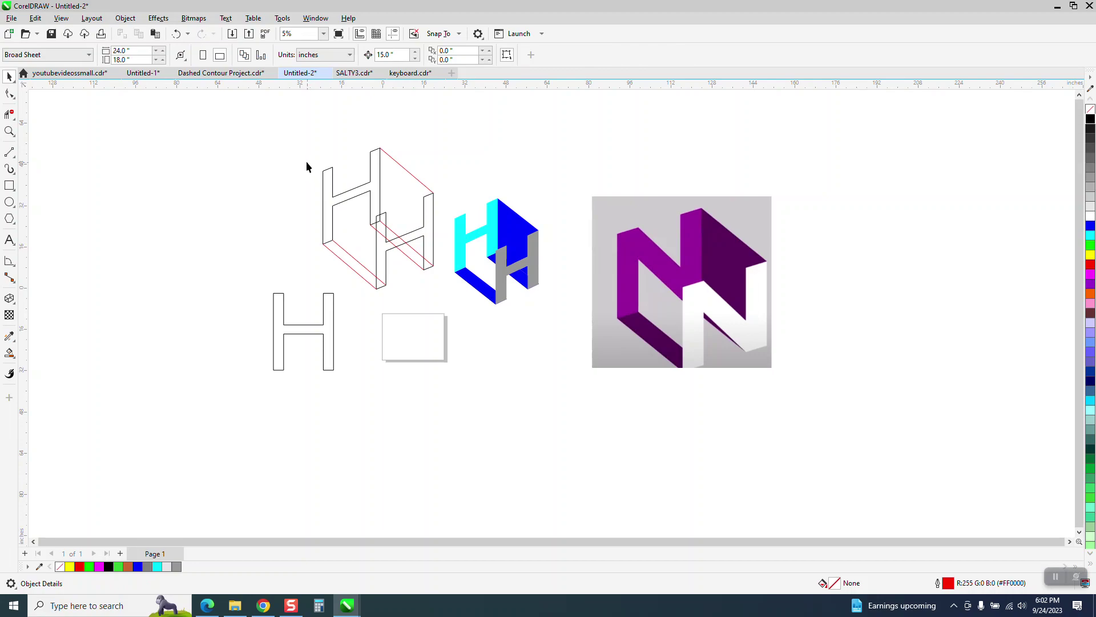
Set the nudge distance to 50 inches
left_click_drag(305, 146, 461, 300)
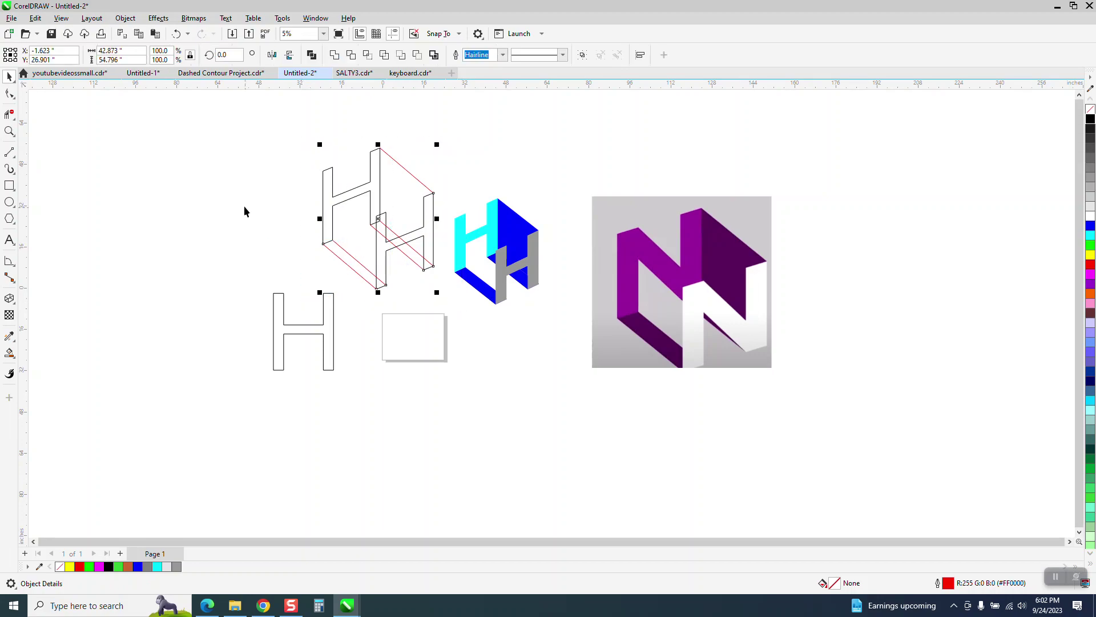
left_click(244, 210)
left_click(385, 54)
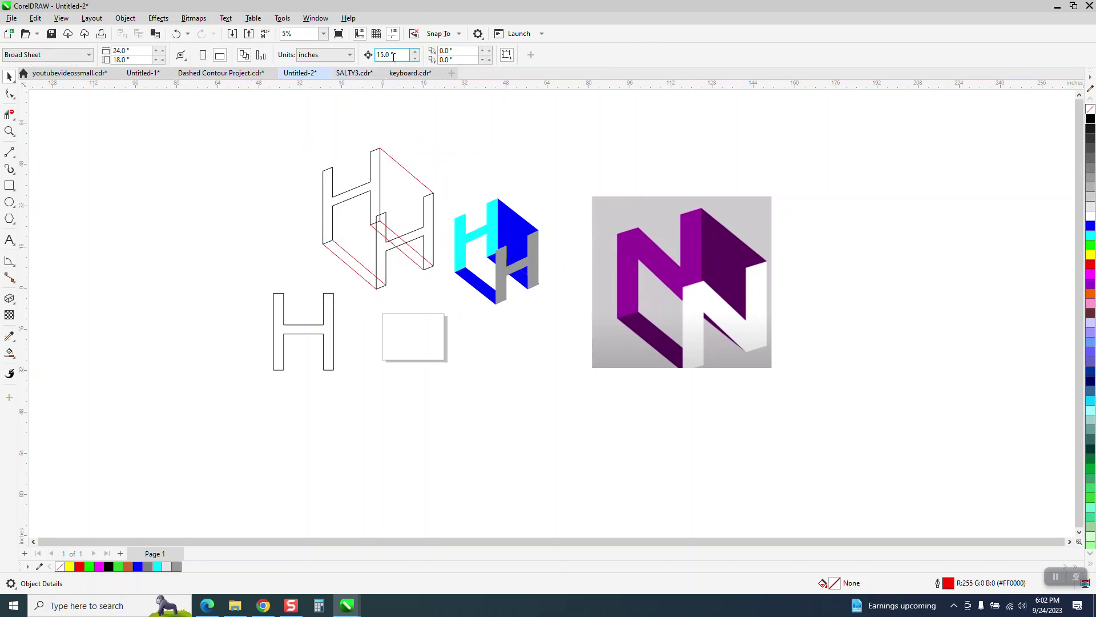
type("50")
key("Return")
Nudge the upper skewed H 50 inches to the left and fill it with cyan
left_click(368, 183)
key("Left")
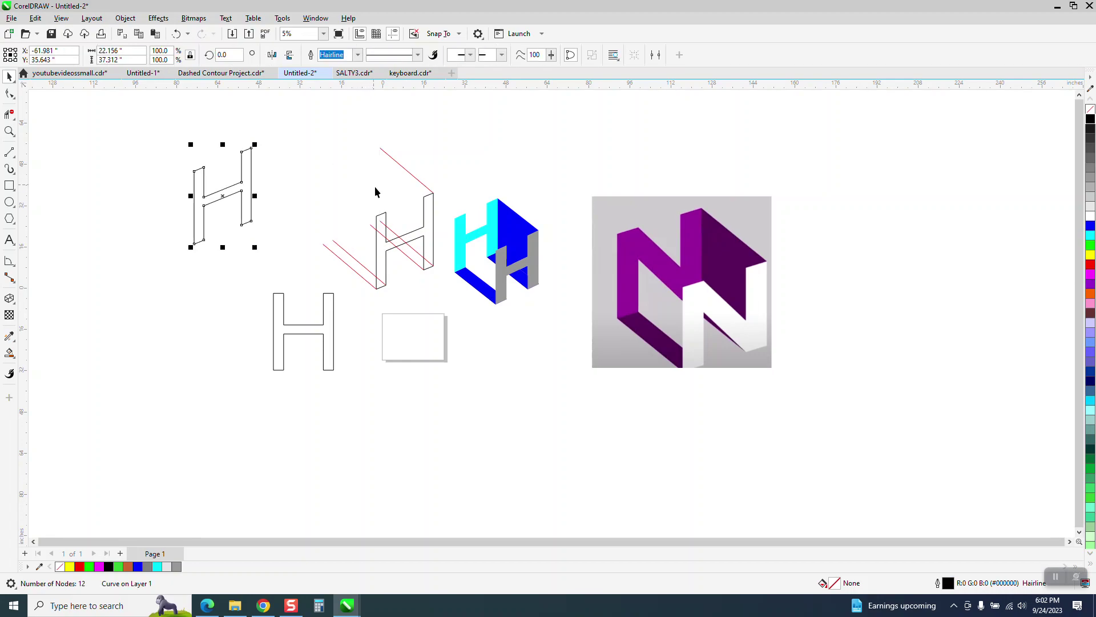
left_click(1090, 225)
left_click(1091, 235)
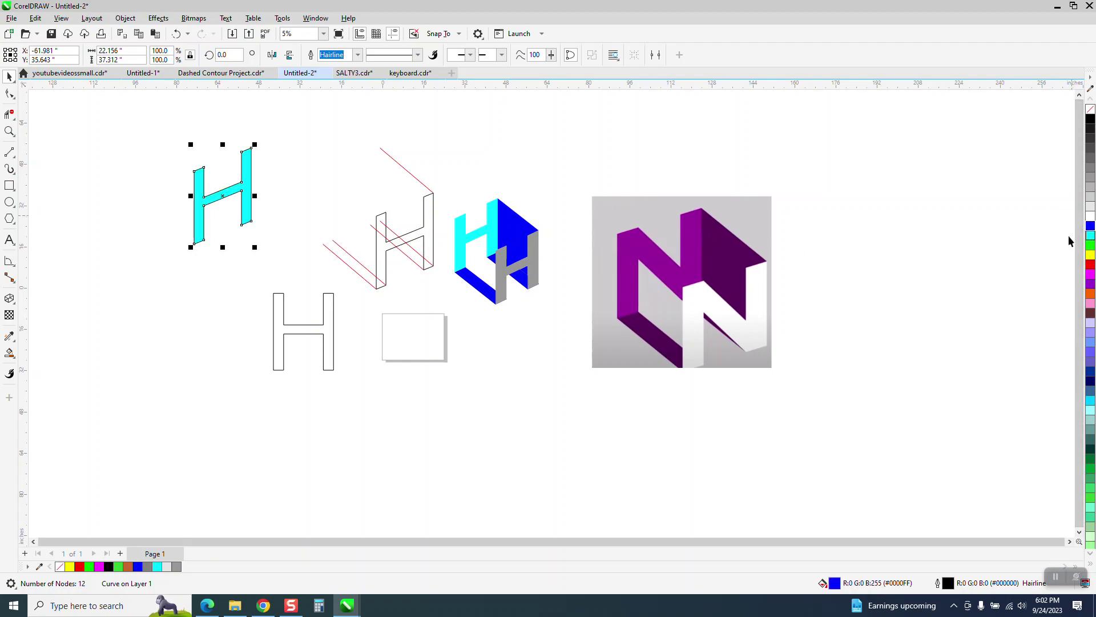
Move the lower skewed H 200 inches to the right and fill it with gray (#999999)
left_click(432, 216)
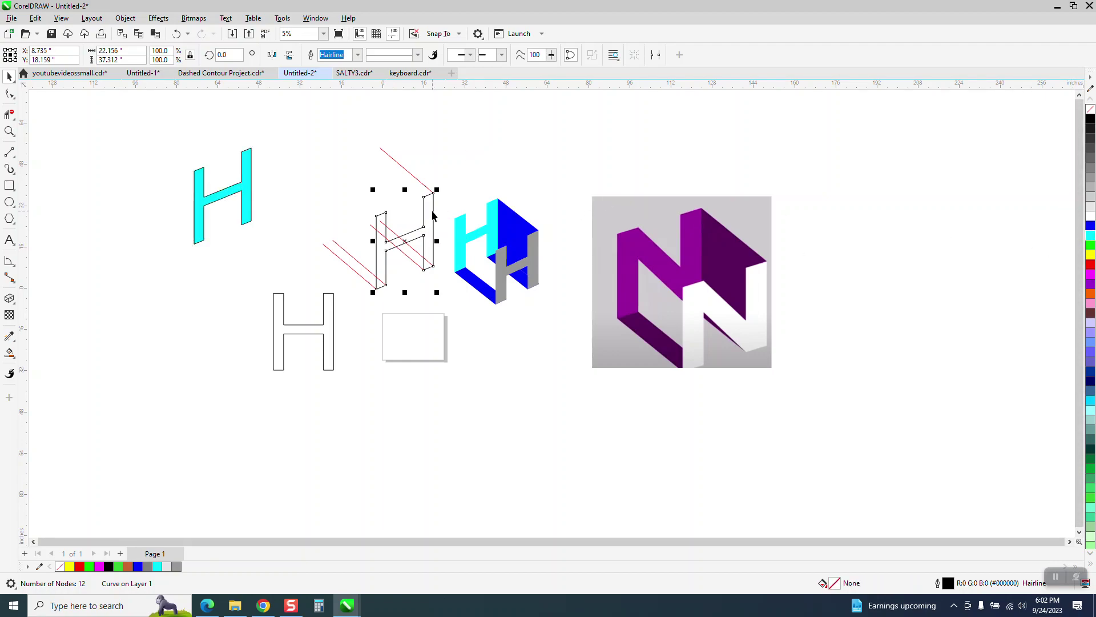
left_click_drag(433, 210, 949, 208)
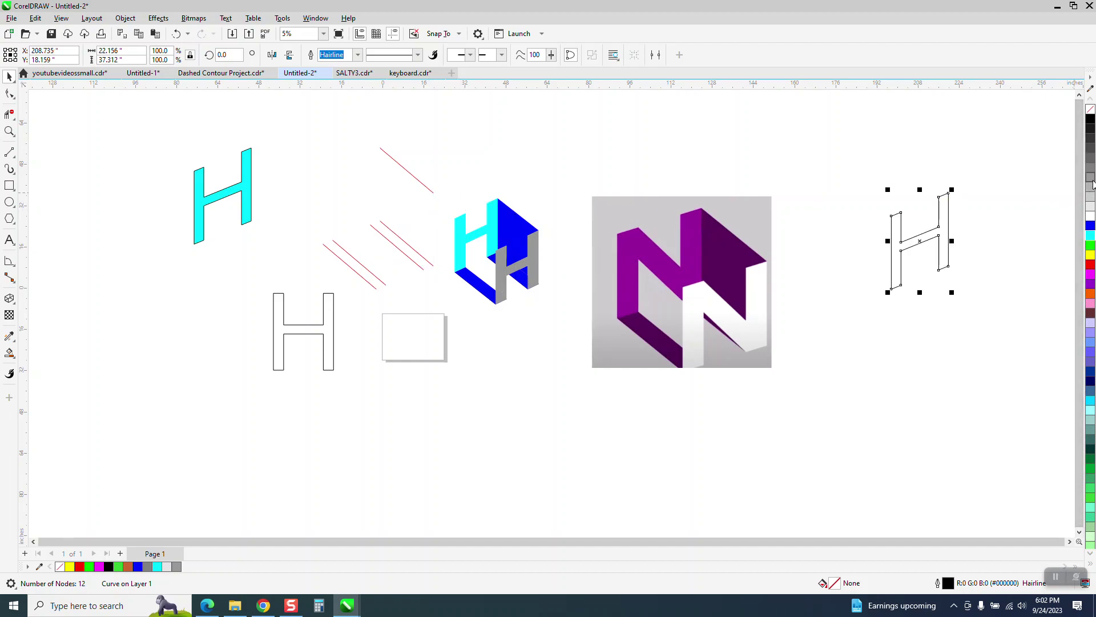
left_click(1091, 177)
Nudge the gray H 200 inches left and the cyan H 50 inches right, back onto their connecting lines
key("Left")
key("Left")
key("Left")
key("Left")
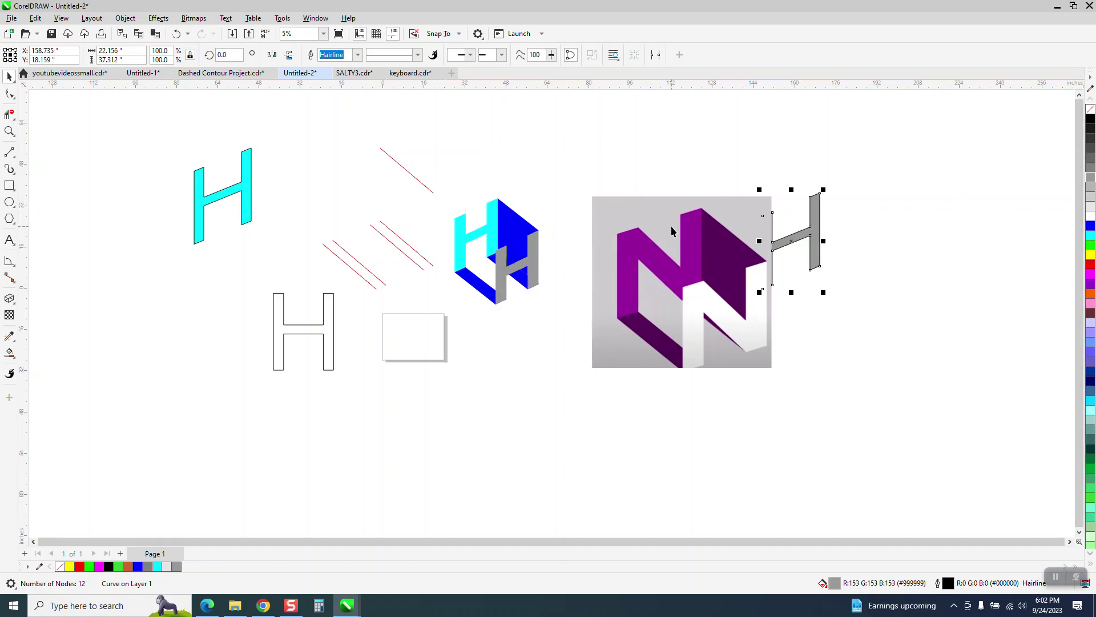
left_click(242, 182)
key("Right")
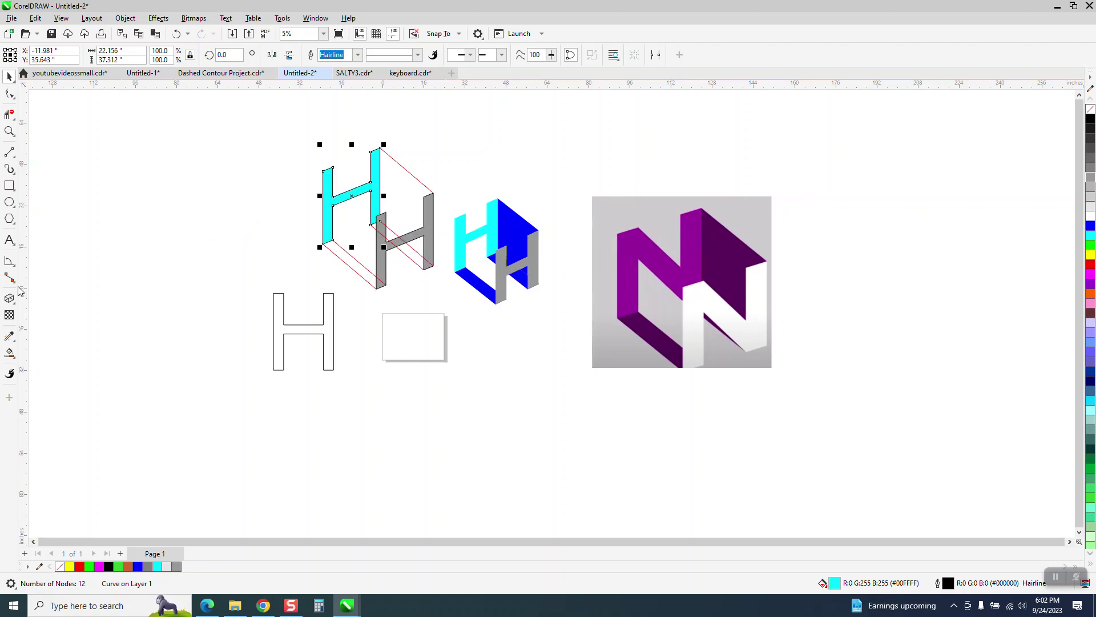
Smart-fill the strip under the lower-left legs and the areas between the right-hand connecting lines with blue (#0000FF), without outline
left_click(12, 356)
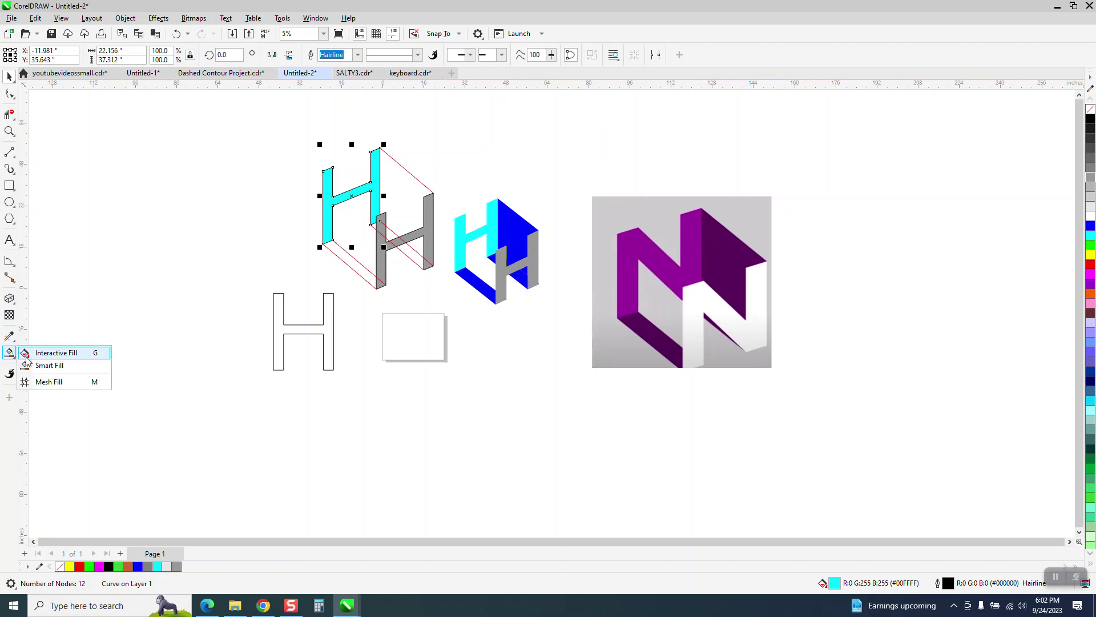
left_click(49, 366)
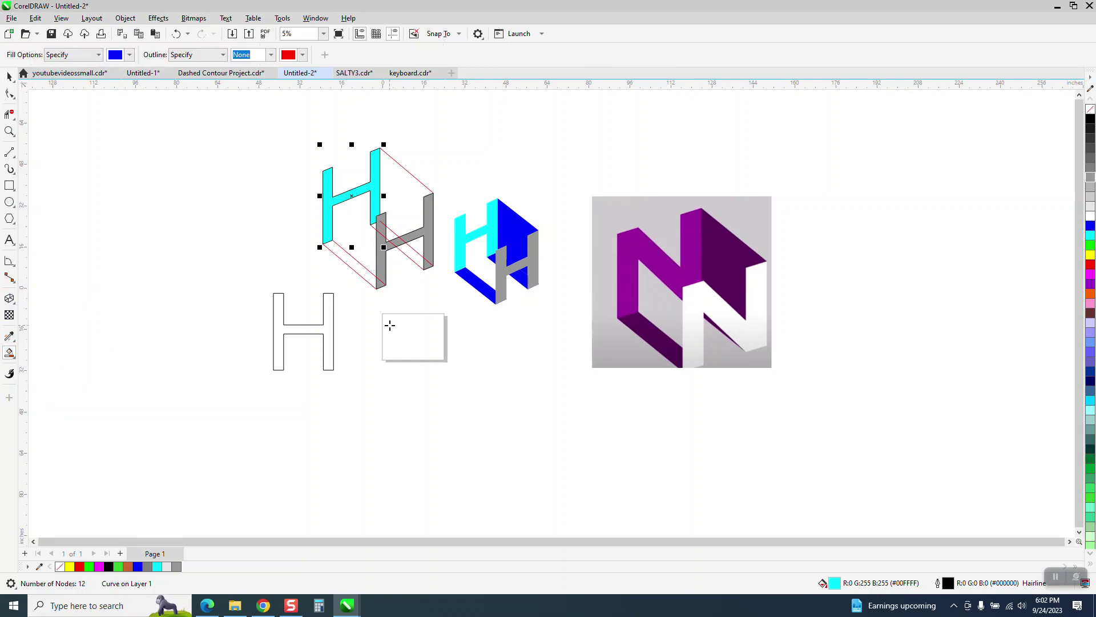
left_click(365, 273)
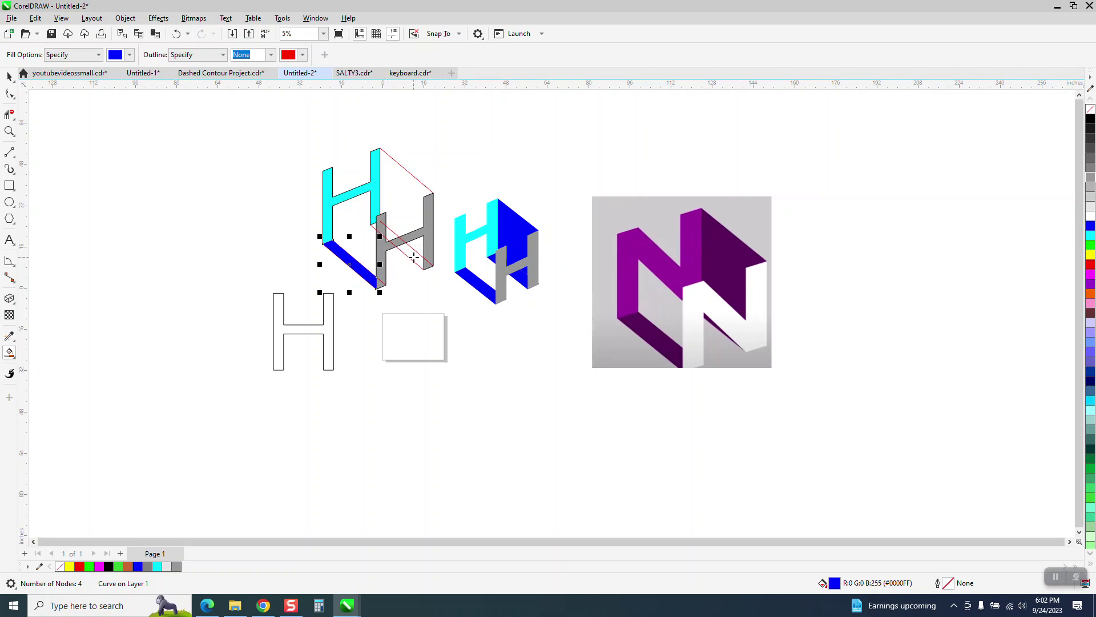
left_click(412, 251)
left_click(392, 235)
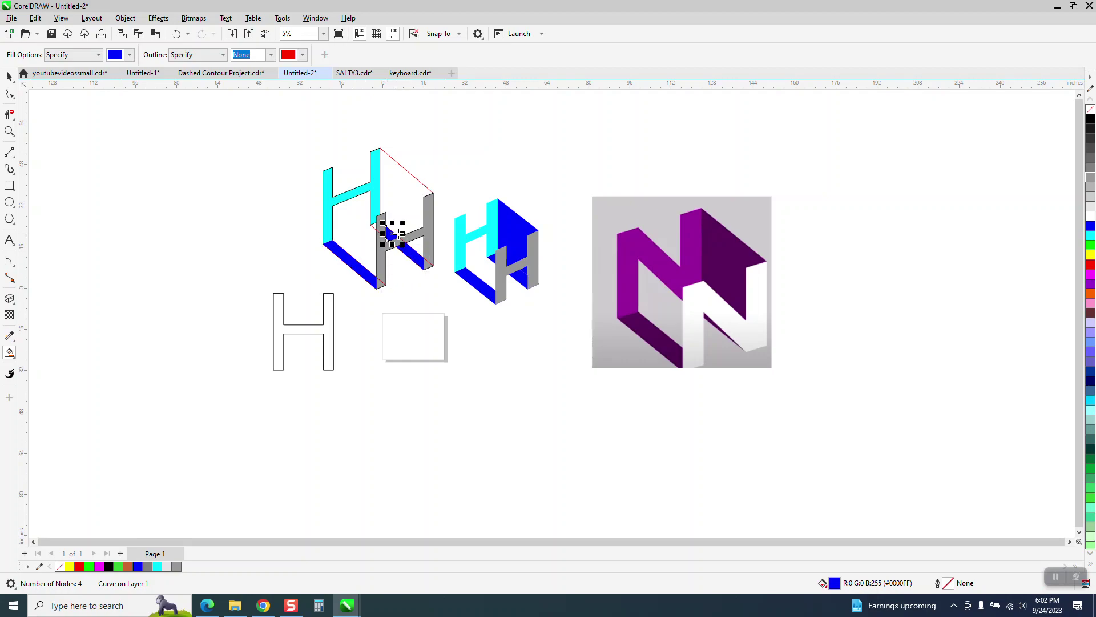
left_click(334, 189)
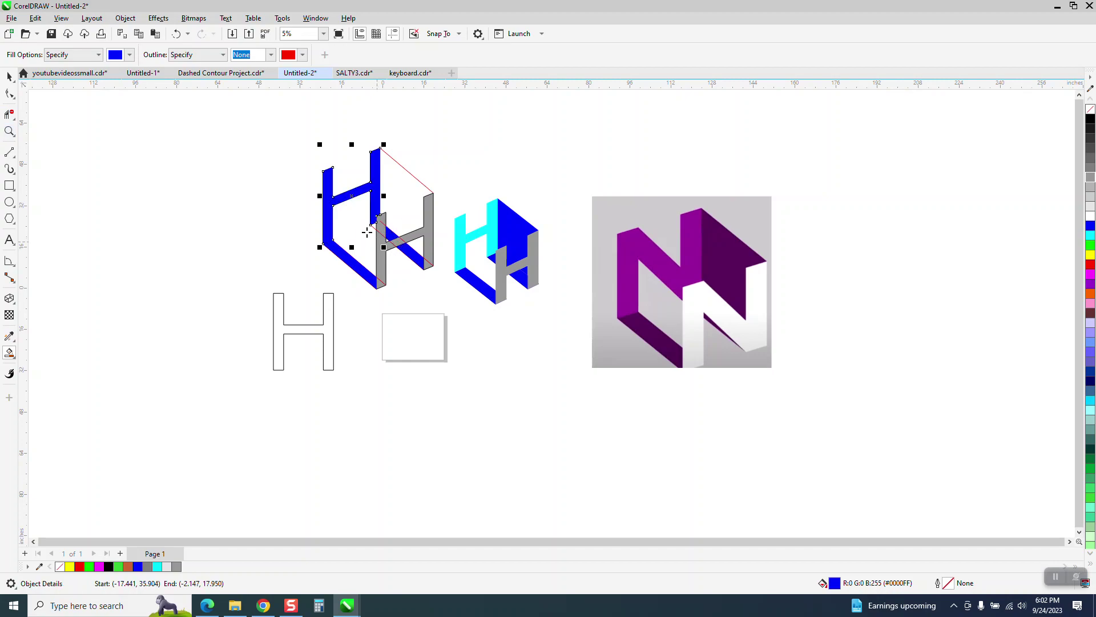
left_click(176, 33)
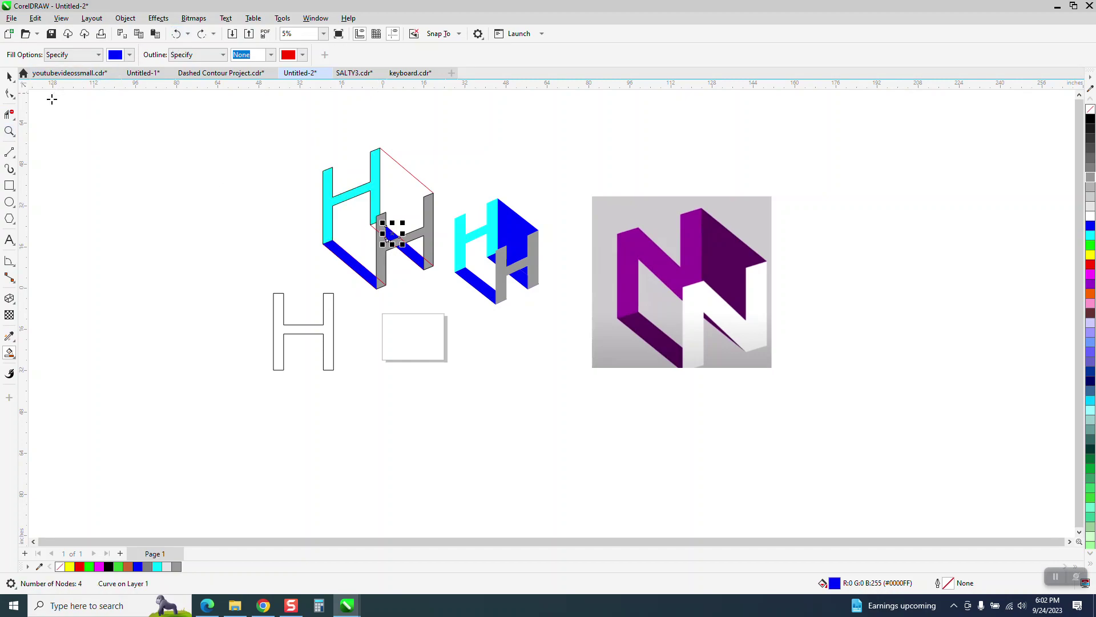
Smart-fill the sliver under the cyan H's right leg, the large side panel and the area below the gray crossbar with blue
left_click(10, 131)
left_click_drag(332, 181, 487, 314)
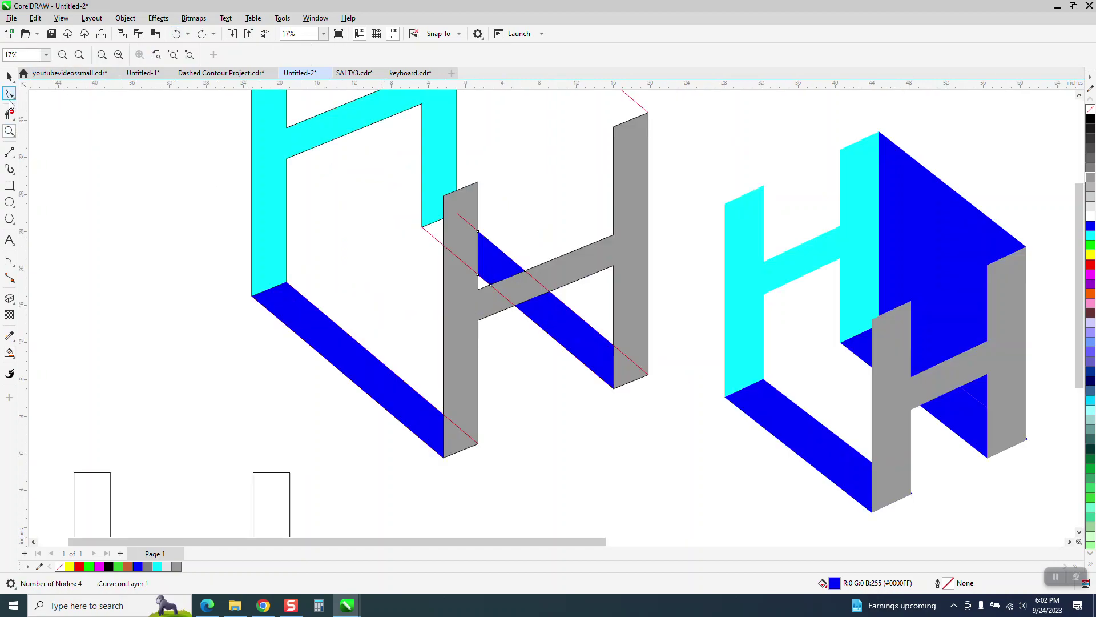
left_click(10, 353)
left_click(435, 231)
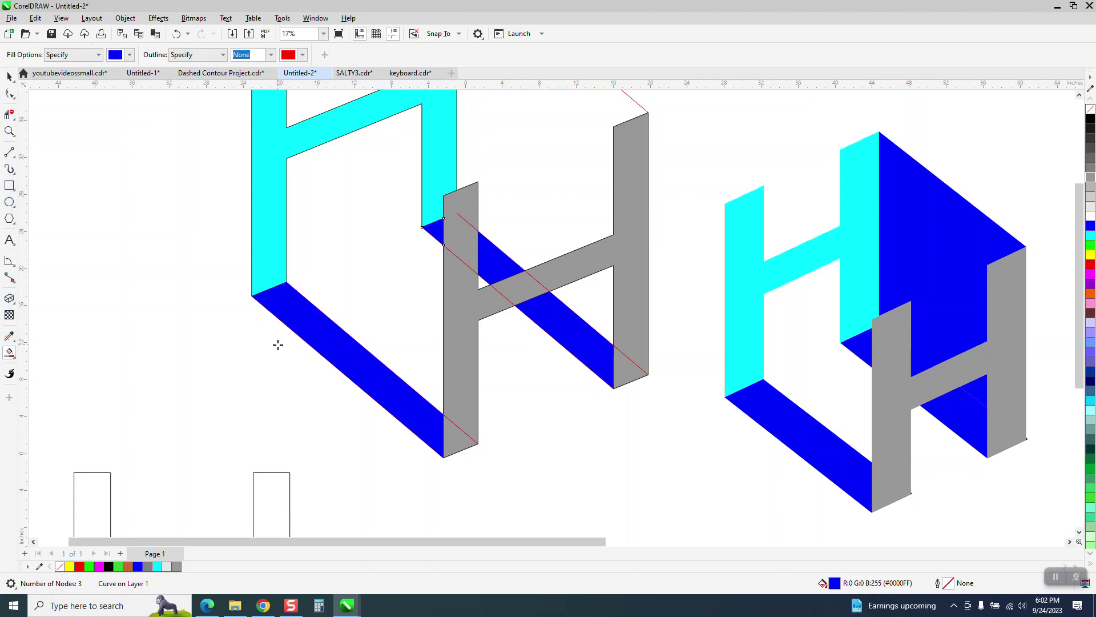
scroll(278, 344, "down", 2)
left_click(453, 220)
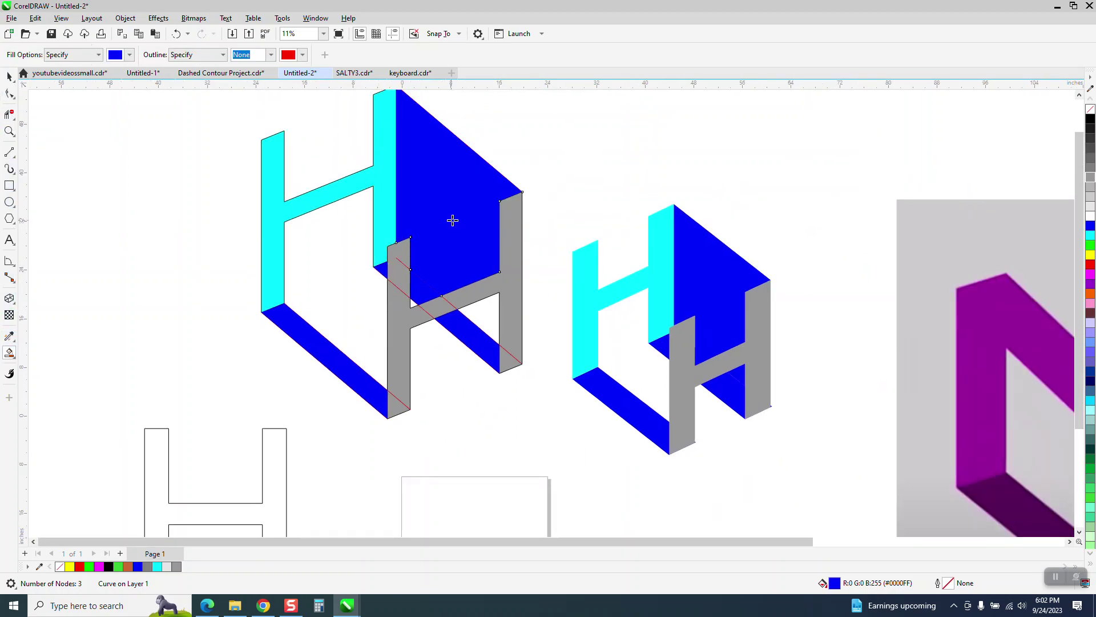
left_click(492, 320)
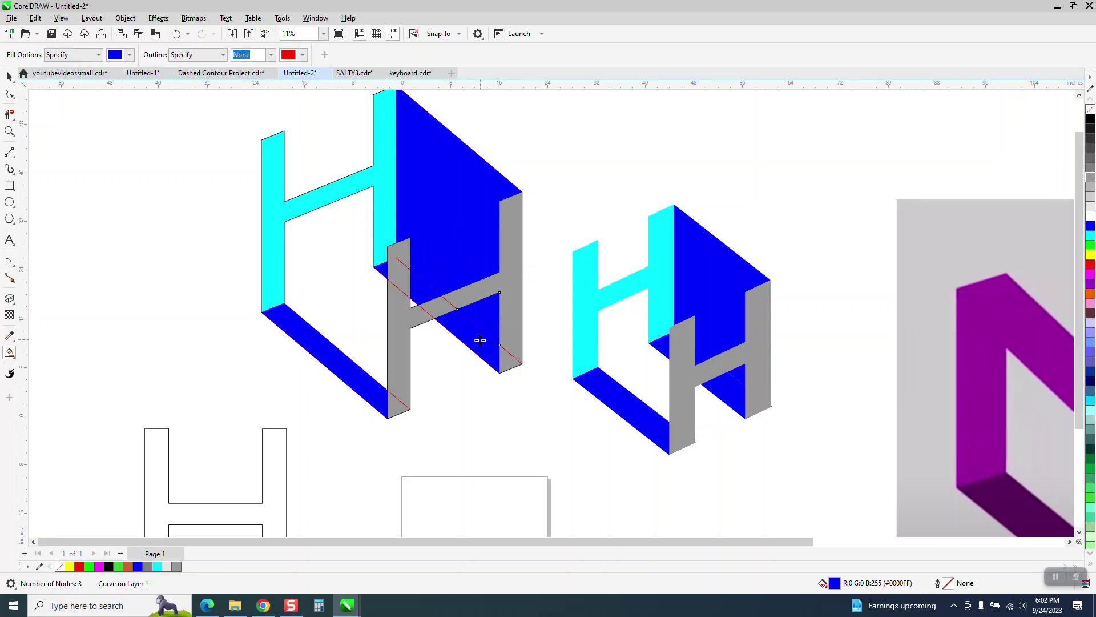
Select all objects of the larger double-H logo and remove their outlines
left_click(9, 76)
scroll(269, 220, "down", 2)
left_click_drag(235, 117, 453, 367)
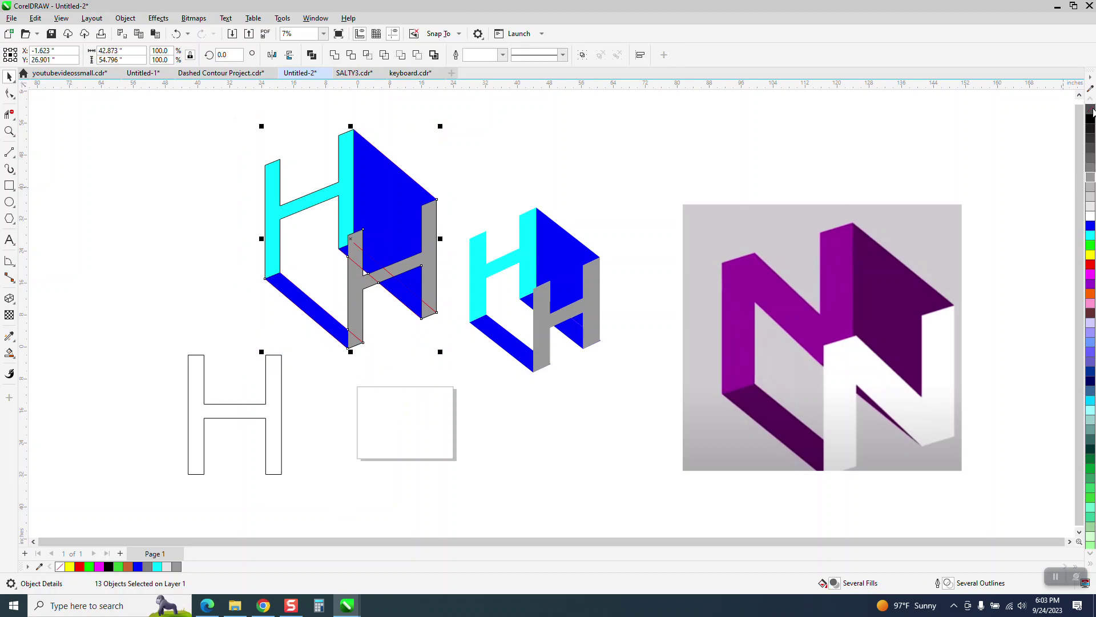
left_click(573, 208)
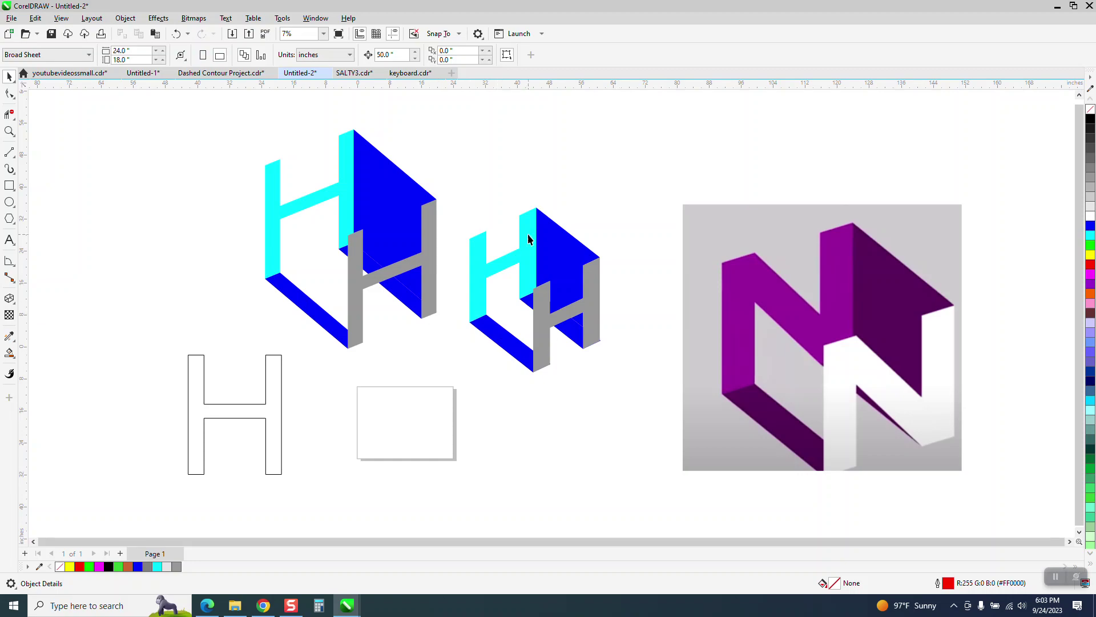
Move the plain outlined H to the left of the logo and place a horizontal guideline below it
left_click_drag(270, 381, 185, 197)
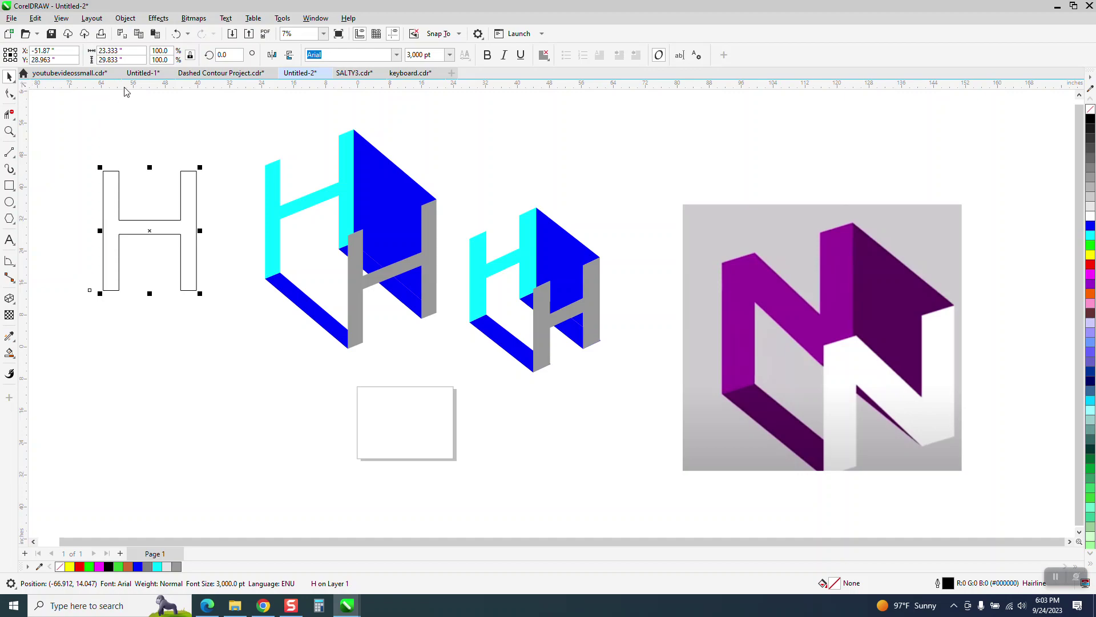
left_click_drag(135, 124, 183, 294)
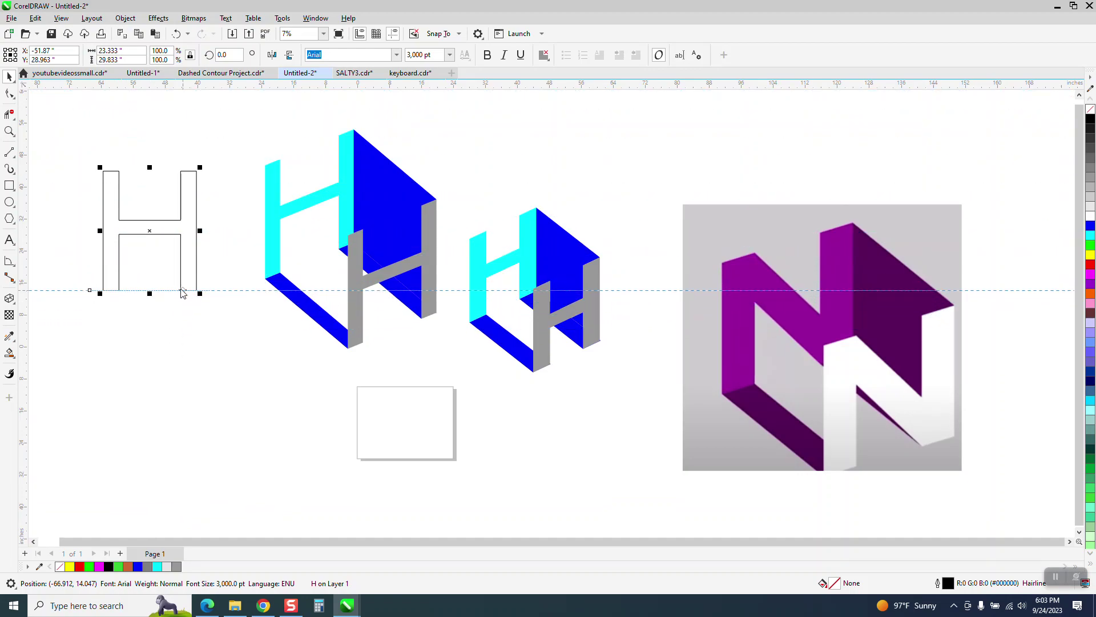
left_click_drag(182, 293, 183, 326)
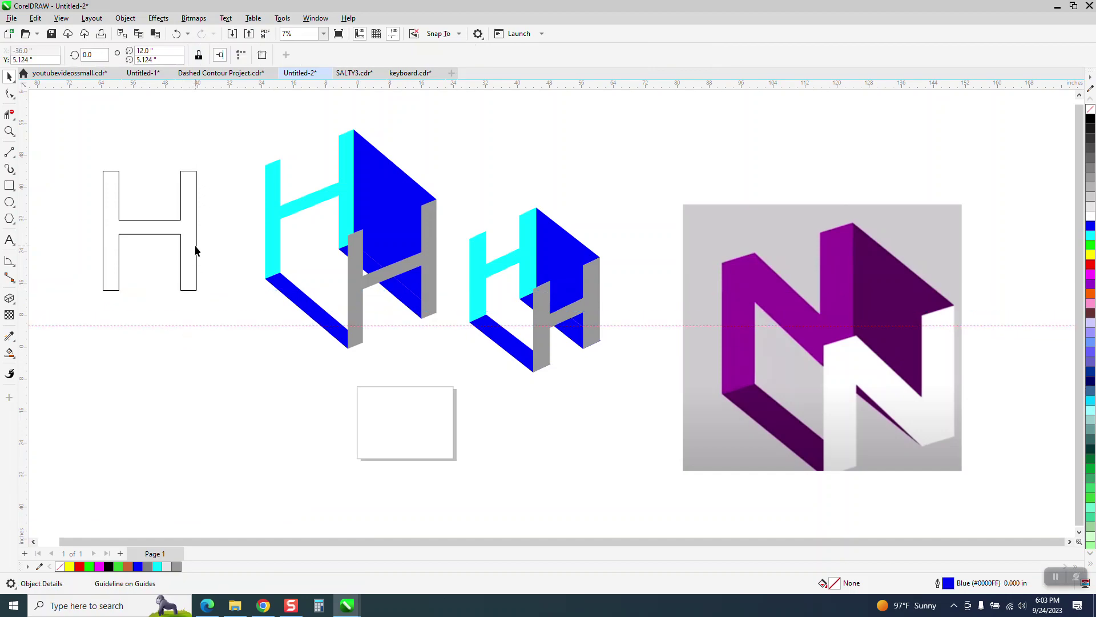
Convert the plain H text to curves and align the horizontal guideline with its base
left_click(125, 17)
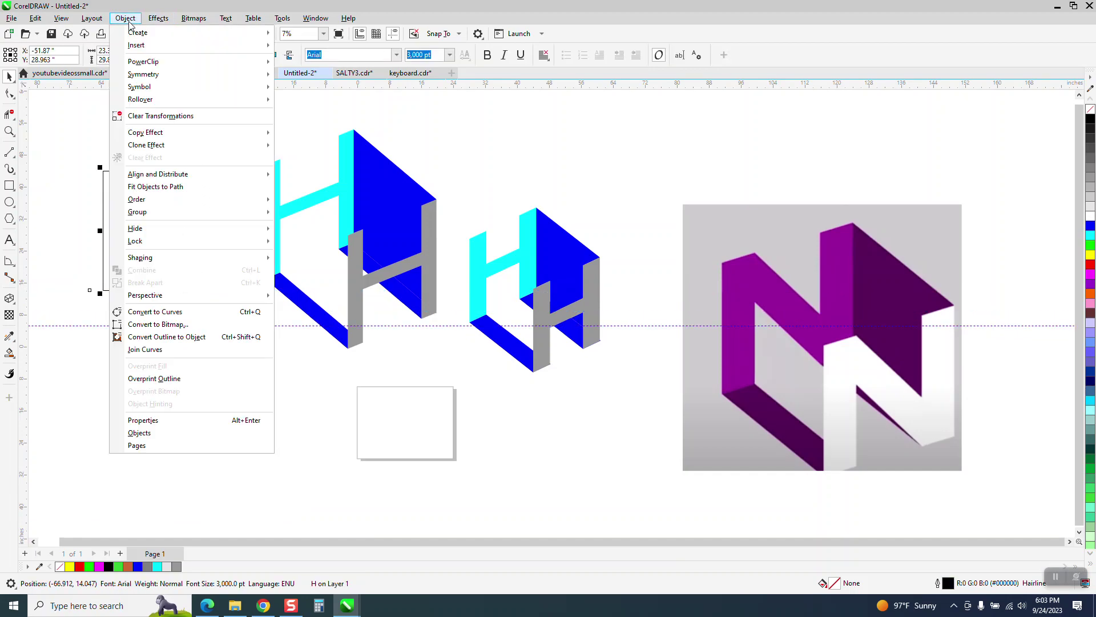
left_click(181, 313)
left_click_drag(184, 326, 187, 290)
Examine the filled double-H logo up close, comparing it with the plain H on the guideline and the smaller logo
left_click(9, 131)
left_click_drag(259, 153, 547, 412)
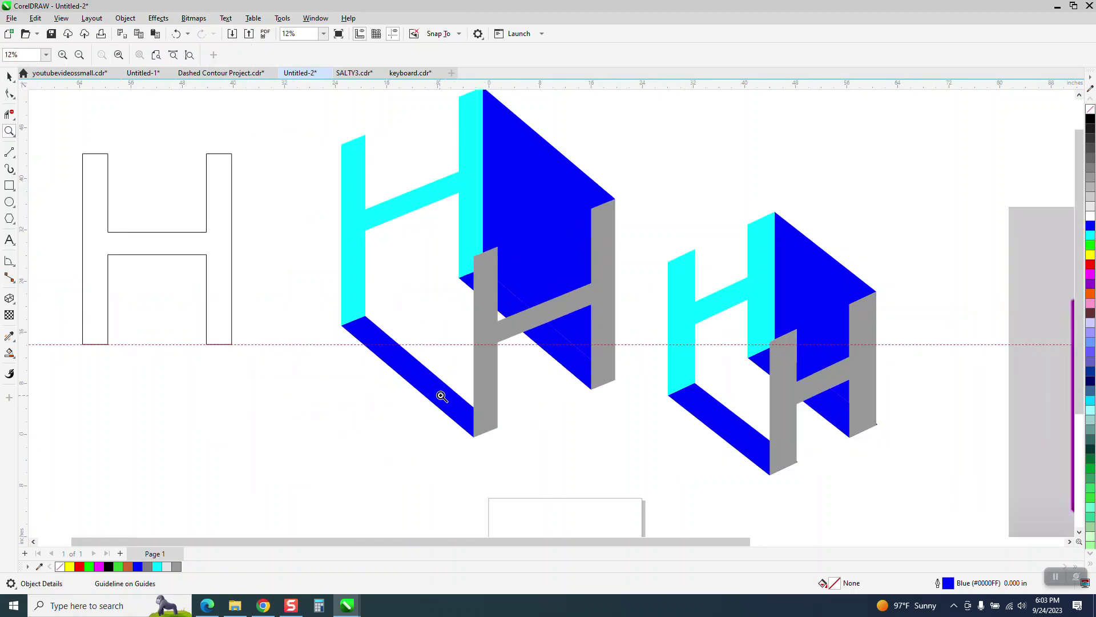
left_click(9, 76)
scroll(281, 319, "down", 1)
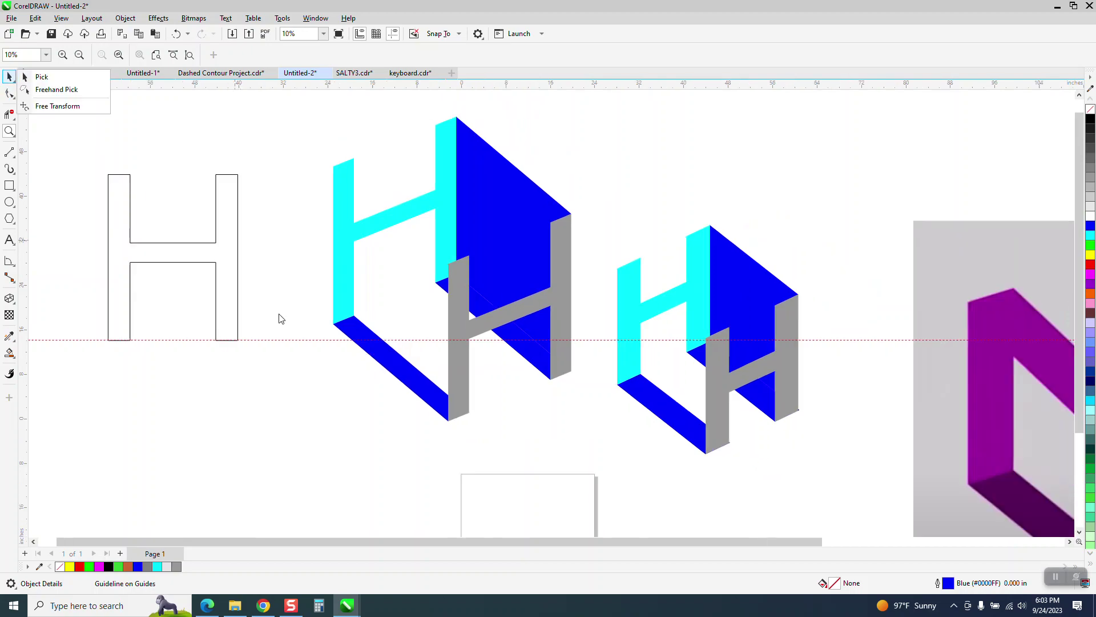
scroll(280, 319, "down", 1)
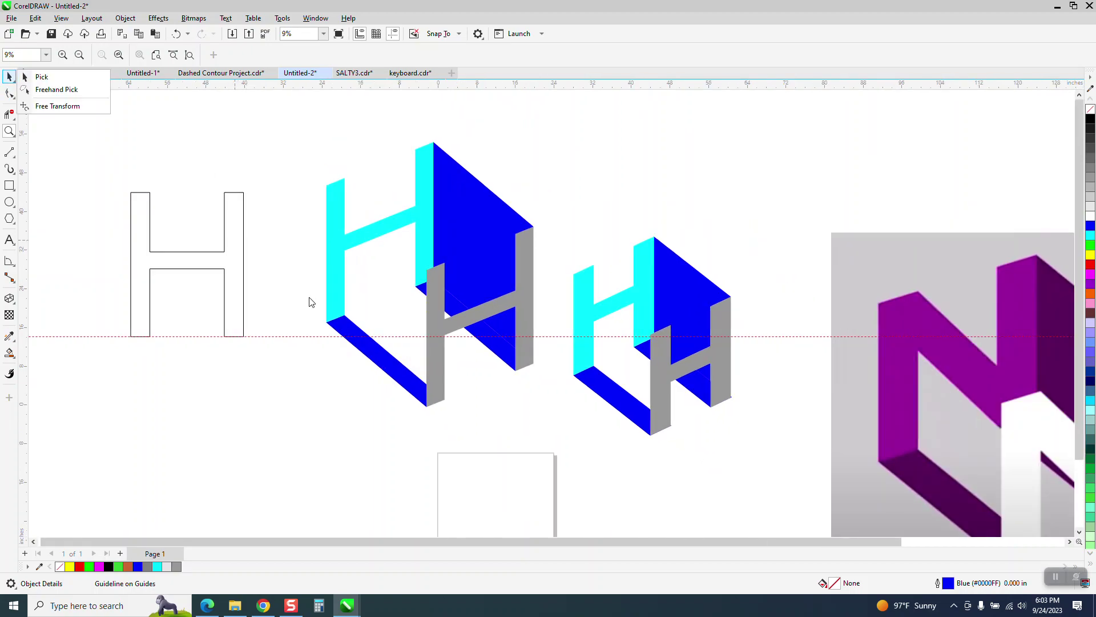
key("z")
left_click(471, 236)
right_click(450, 209)
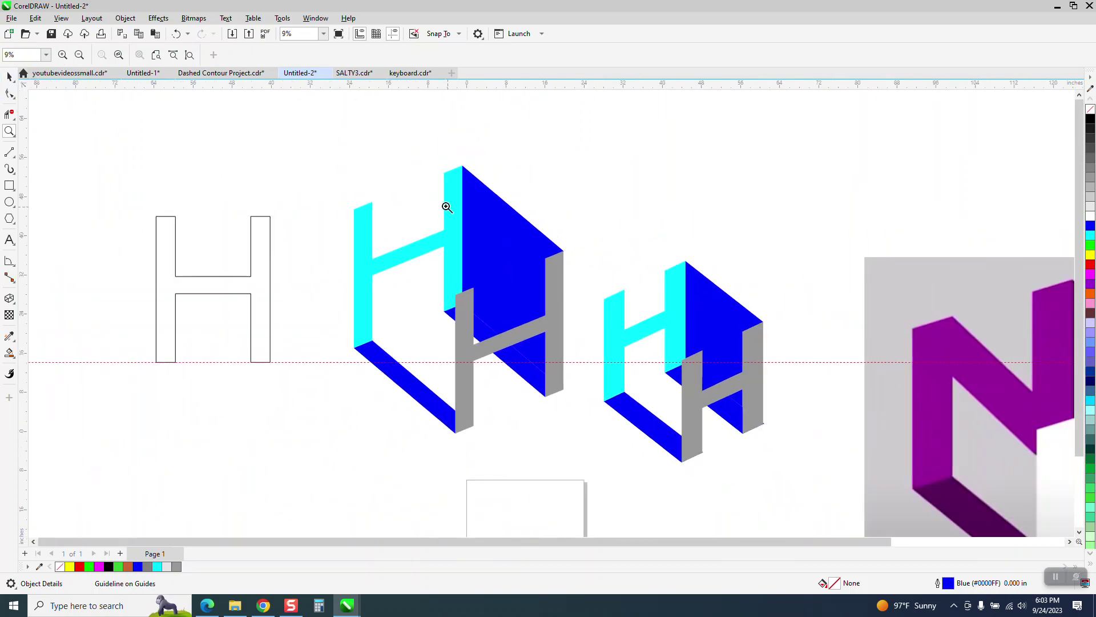